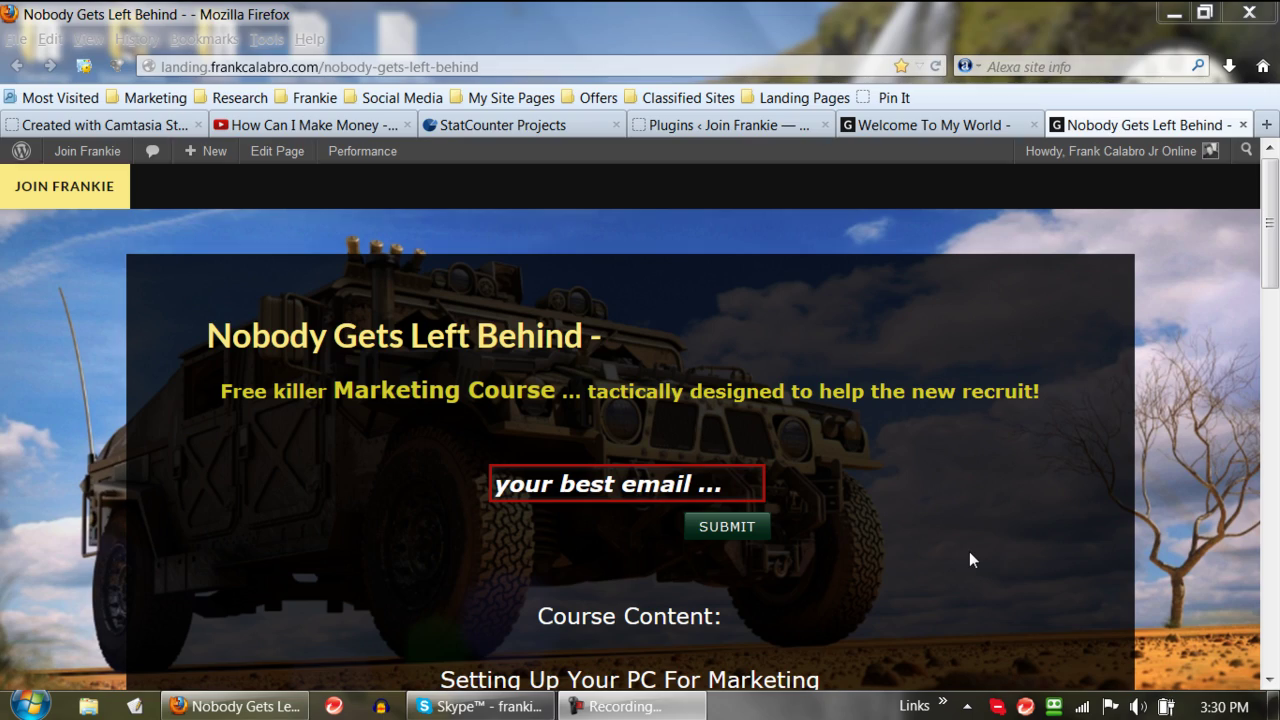
# Examine the Nobody Gets Left Behind page down to its visitor counter, and keep the current Windows color scheme without further prompts
pyautogui.click(1138, 512)
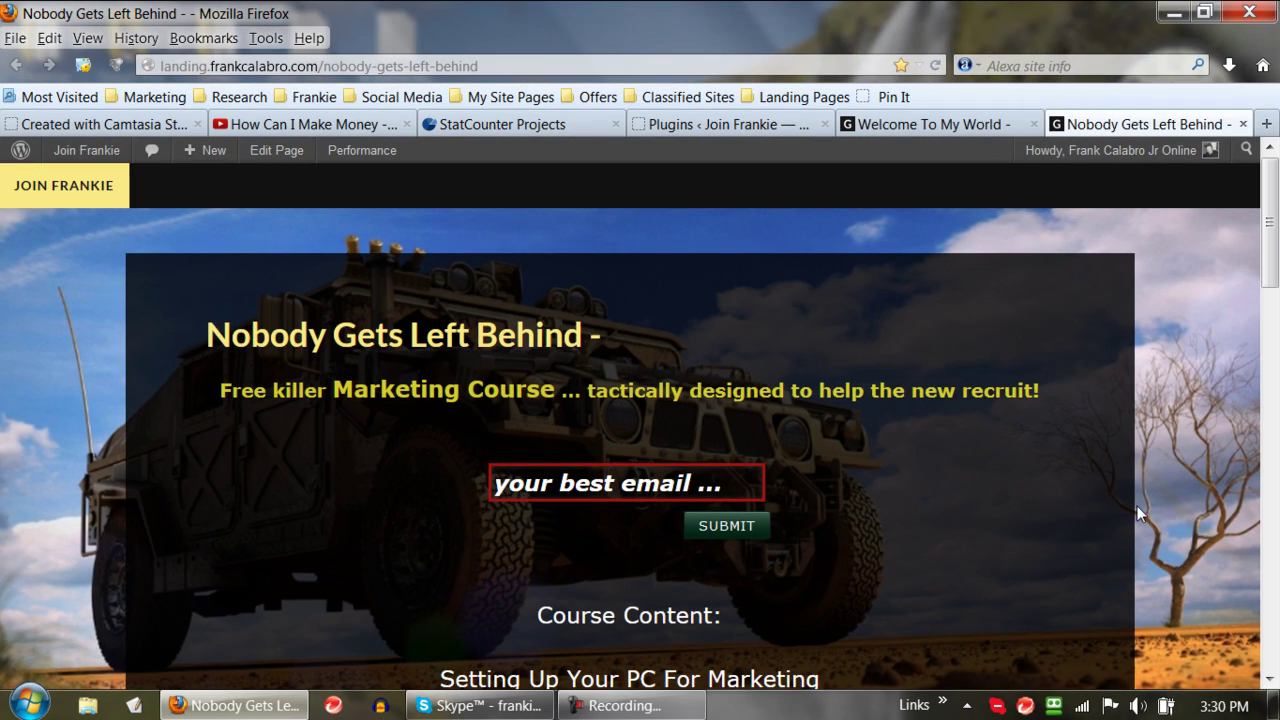
pyautogui.scroll(-5, 1102, 522)
pyautogui.scroll(-9, 1096, 524)
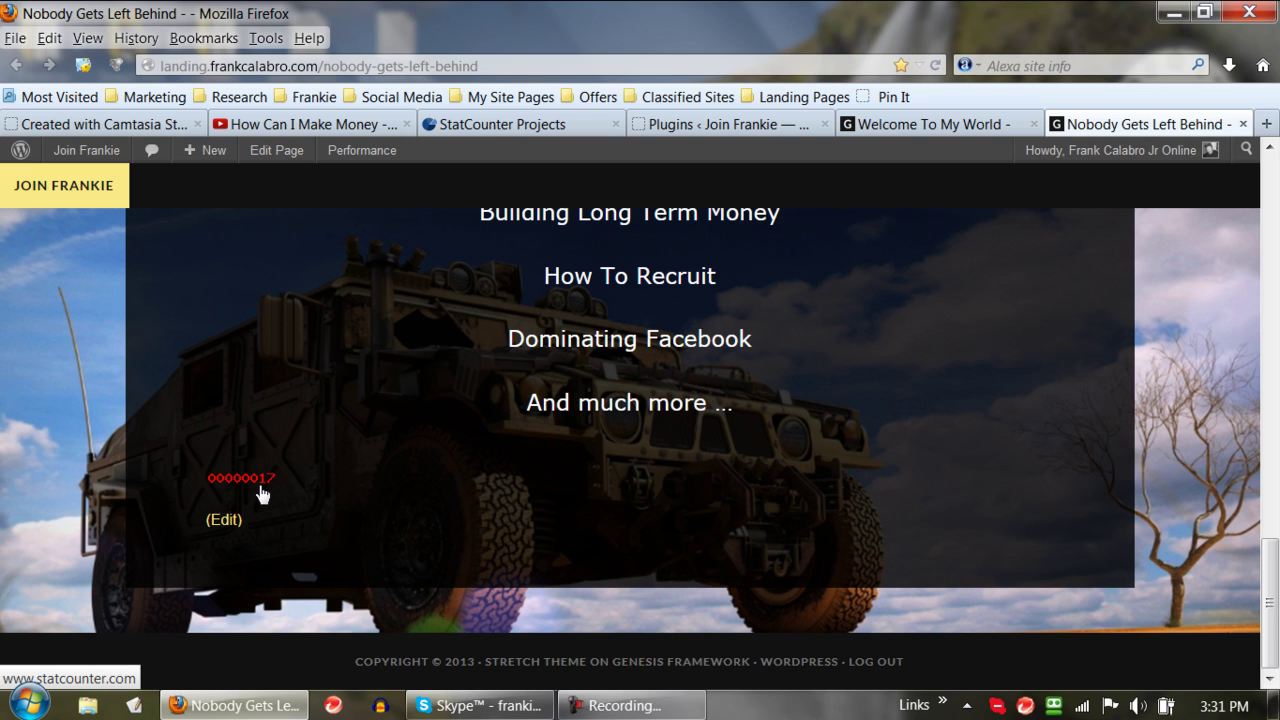
pyautogui.scroll(5, 299, 527)
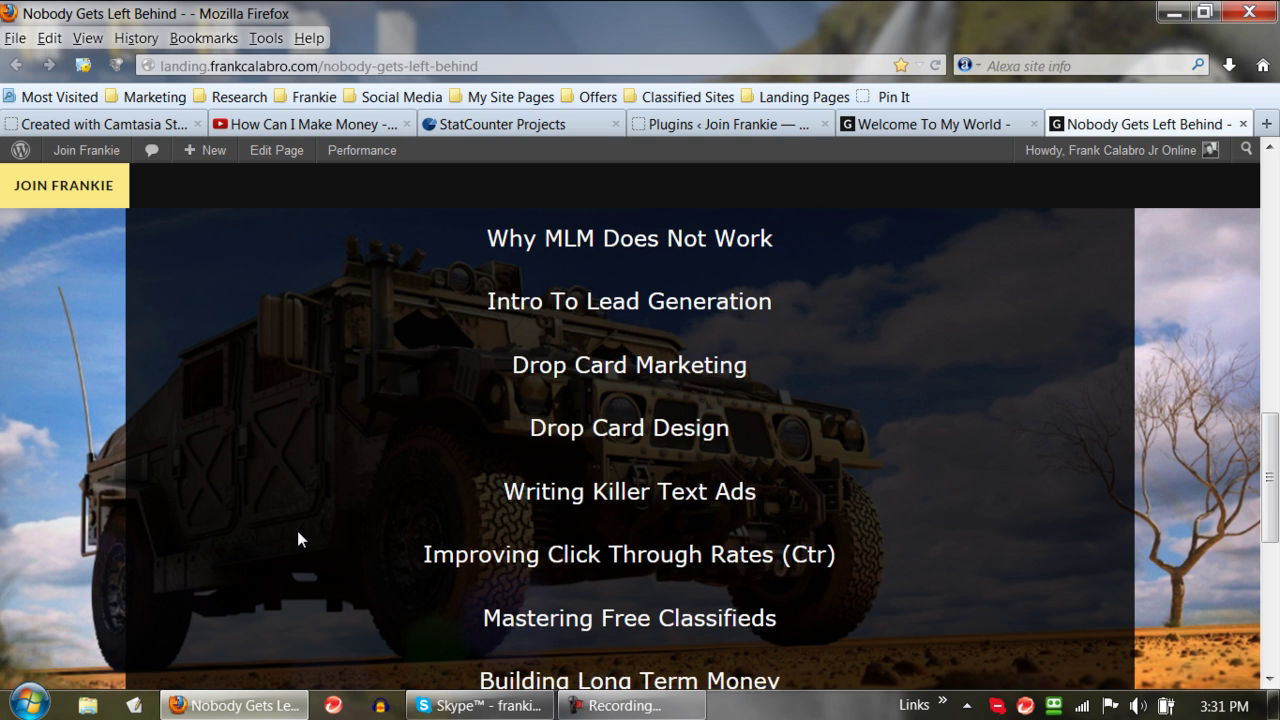
pyautogui.scroll(-3, 297, 530)
pyautogui.scroll(-3, 296, 539)
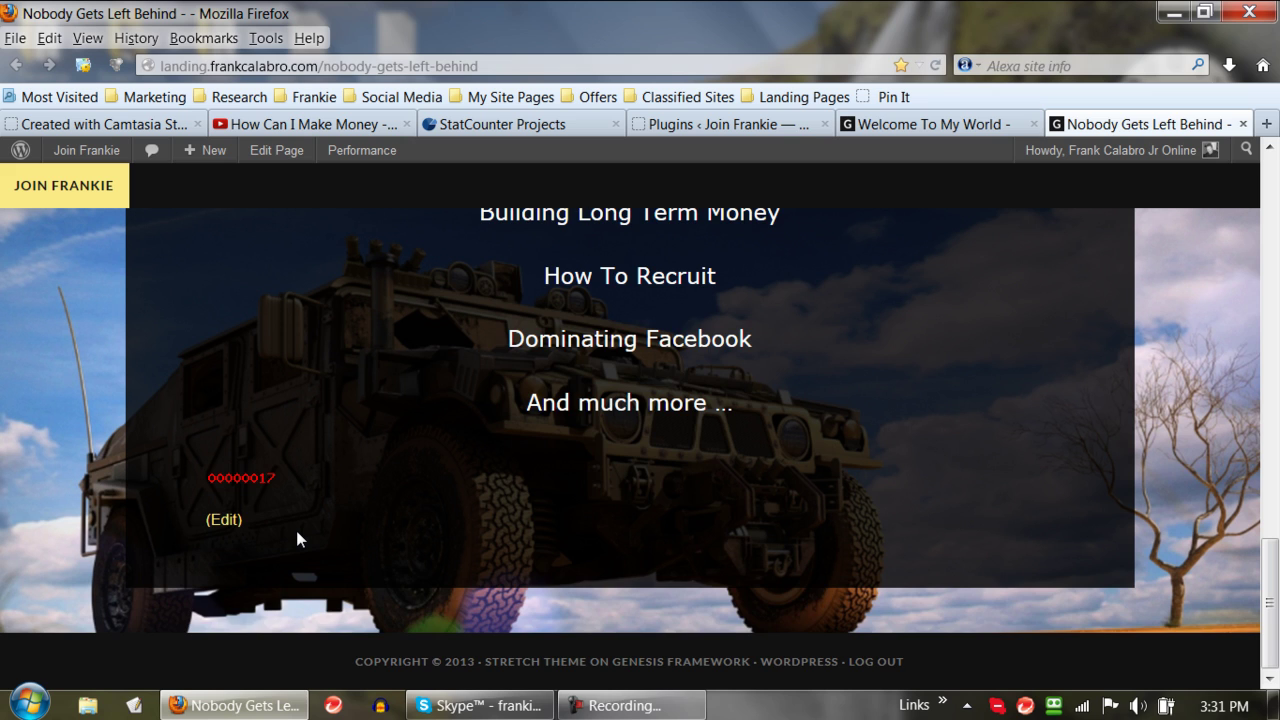
pyautogui.scroll(15, 296, 532)
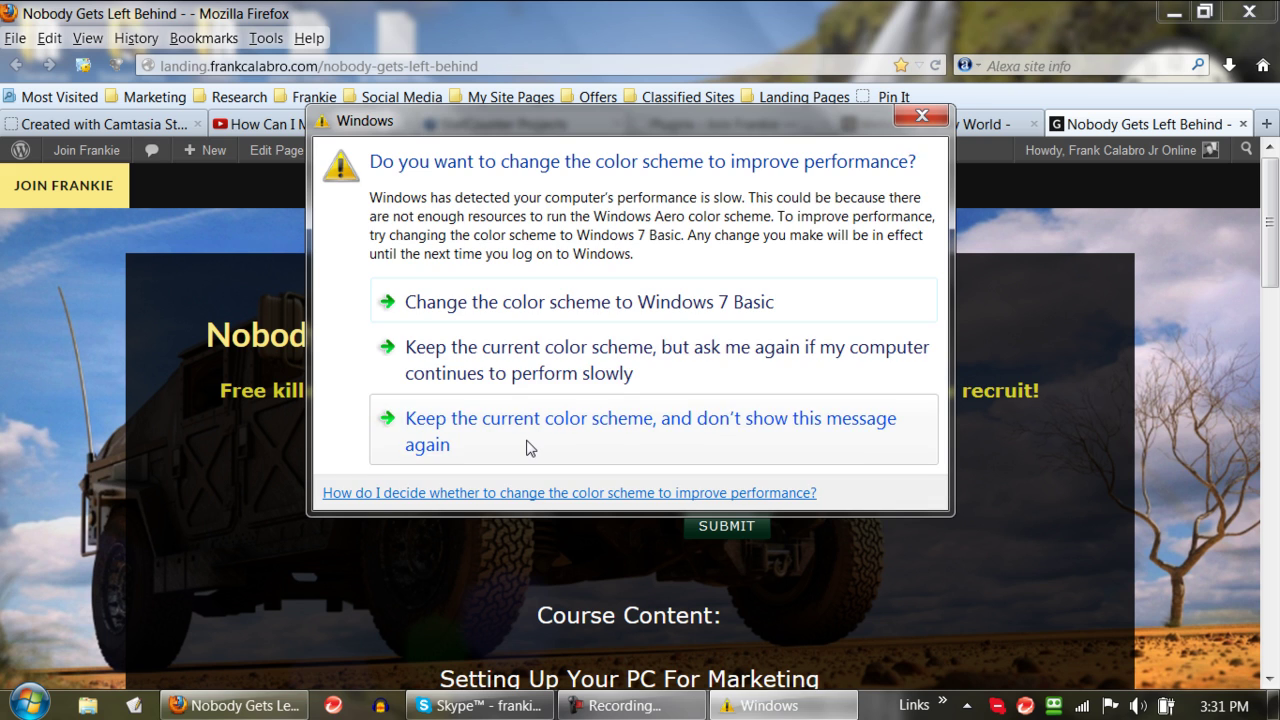
pyautogui.click(530, 447)
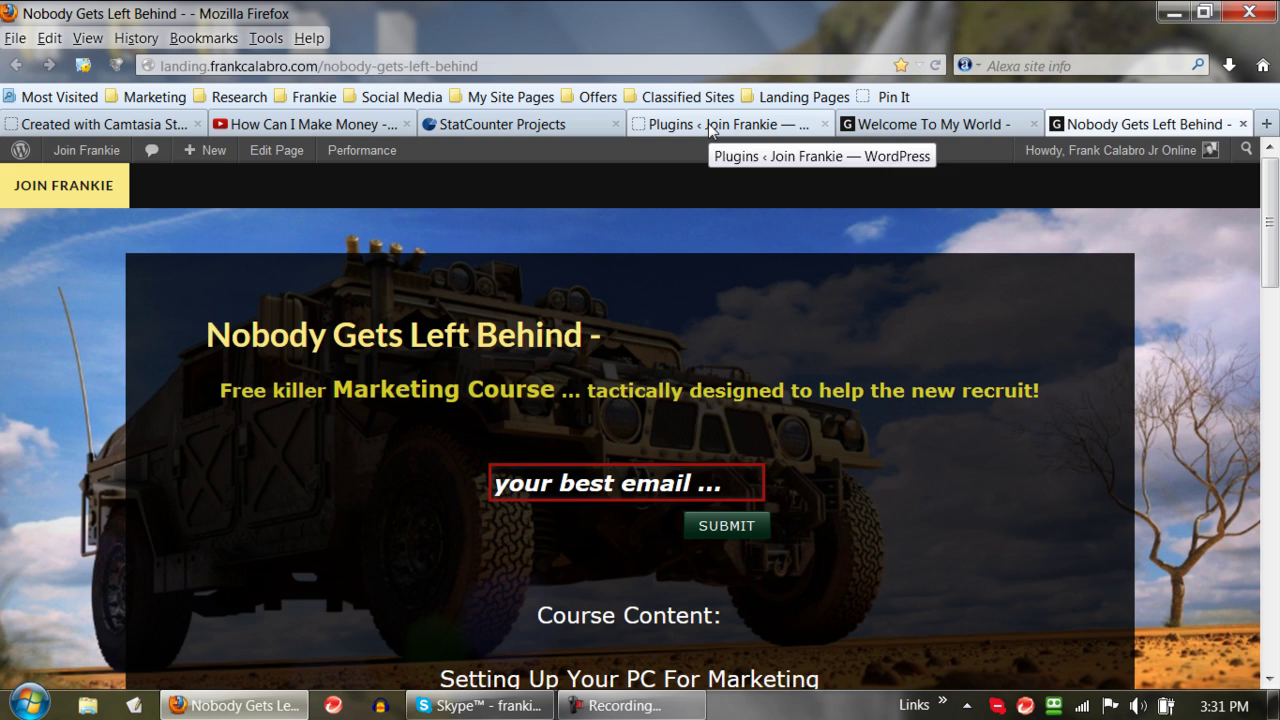
# Search the WordPress plugin directory for "statcounter" and check the StatCounter - Free Real Time Visitor Stats entry
pyautogui.click(712, 126)
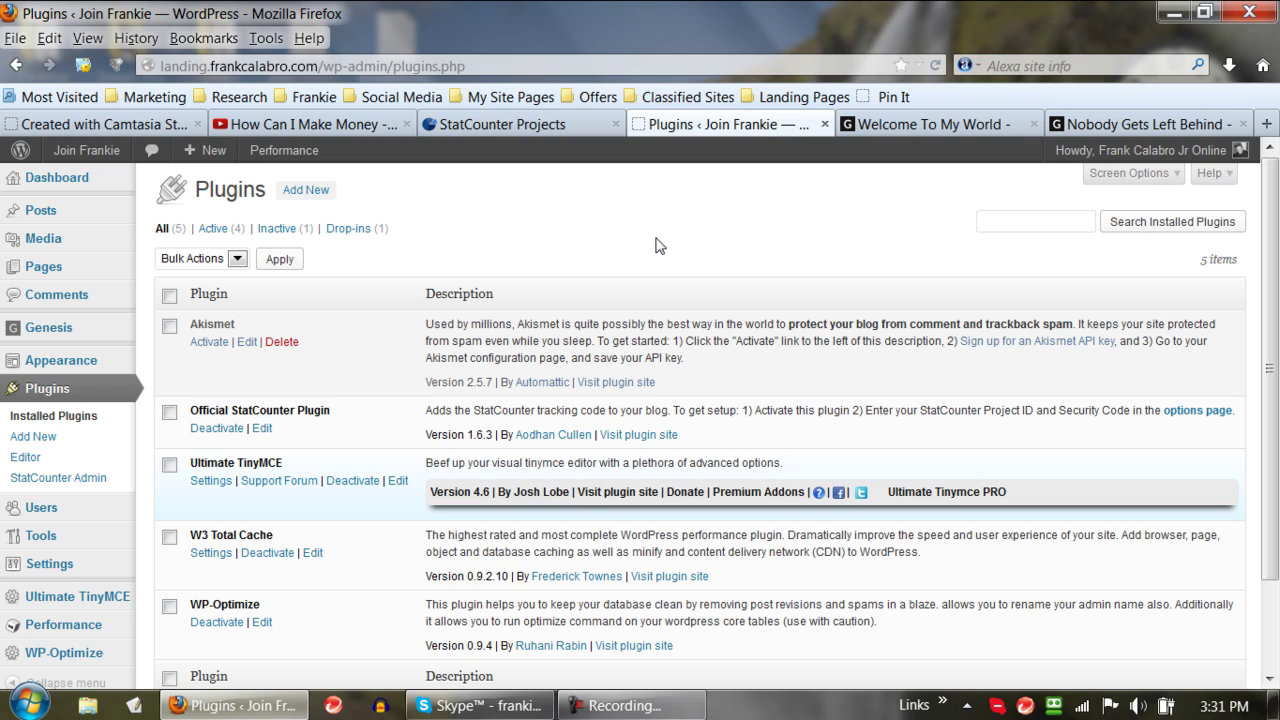
pyautogui.click(305, 190)
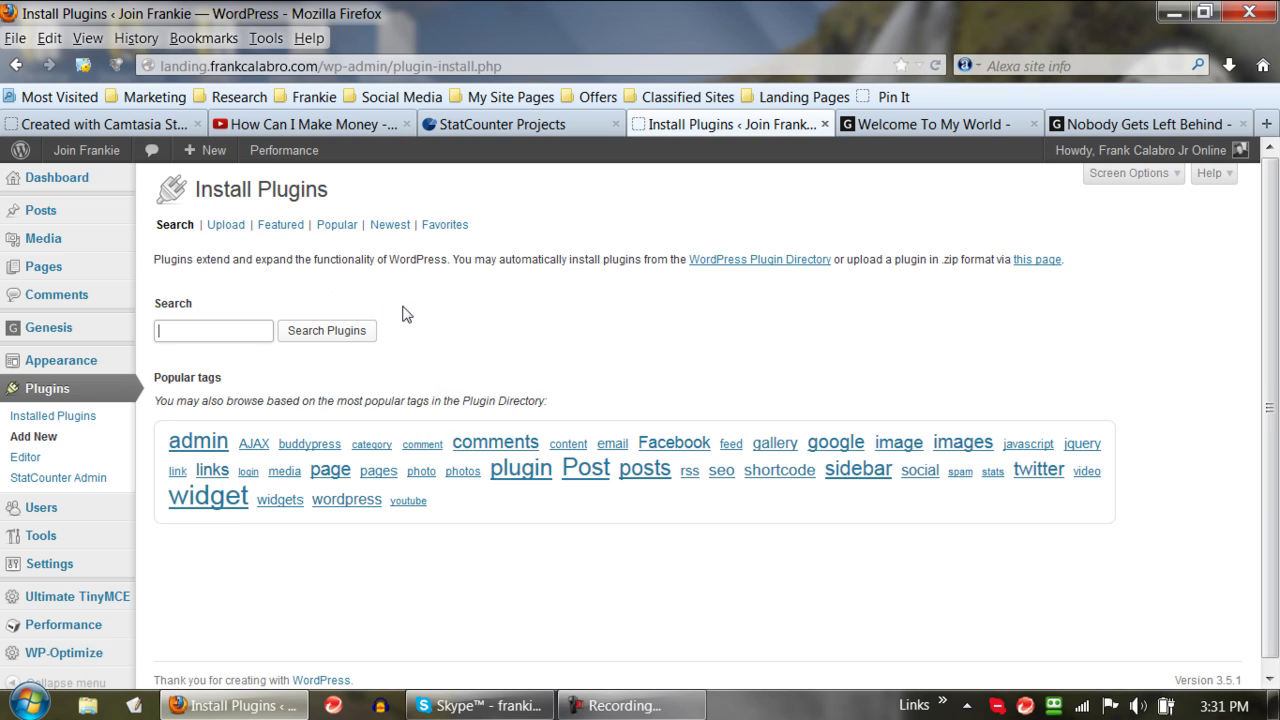
pyautogui.write('statcounter')
pyautogui.click(330, 336)
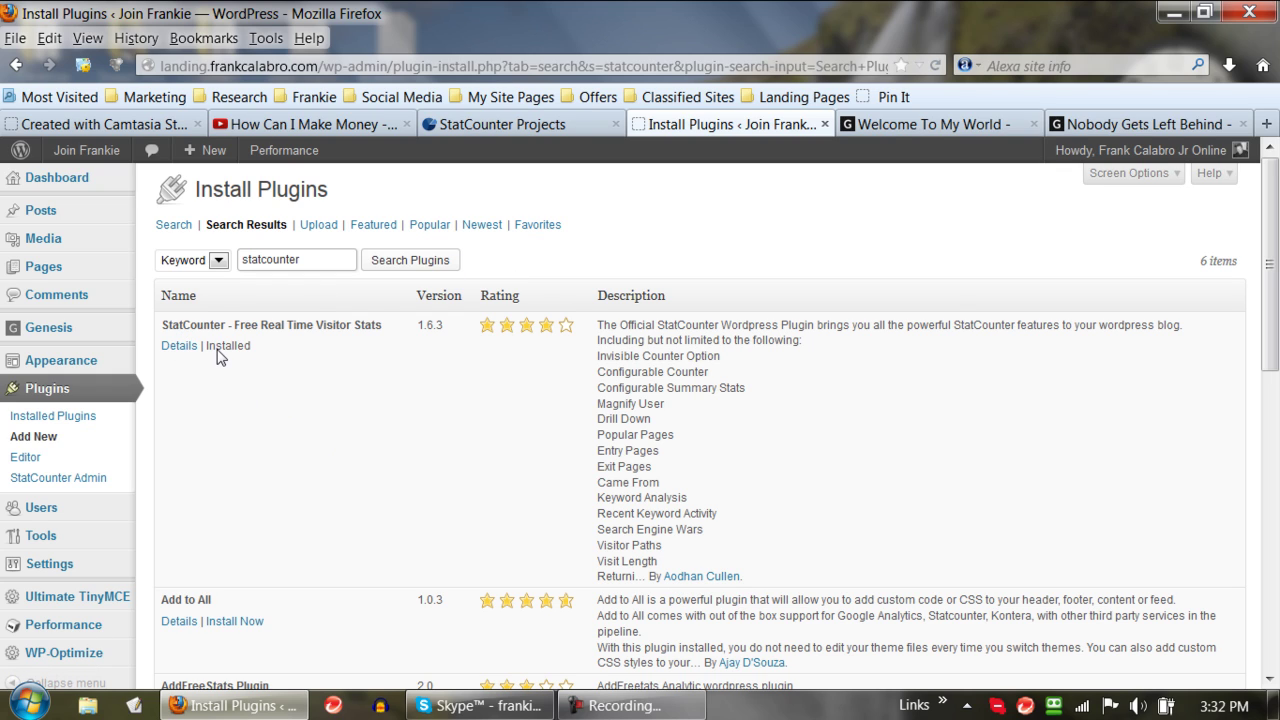
pyautogui.moveTo(219, 355)
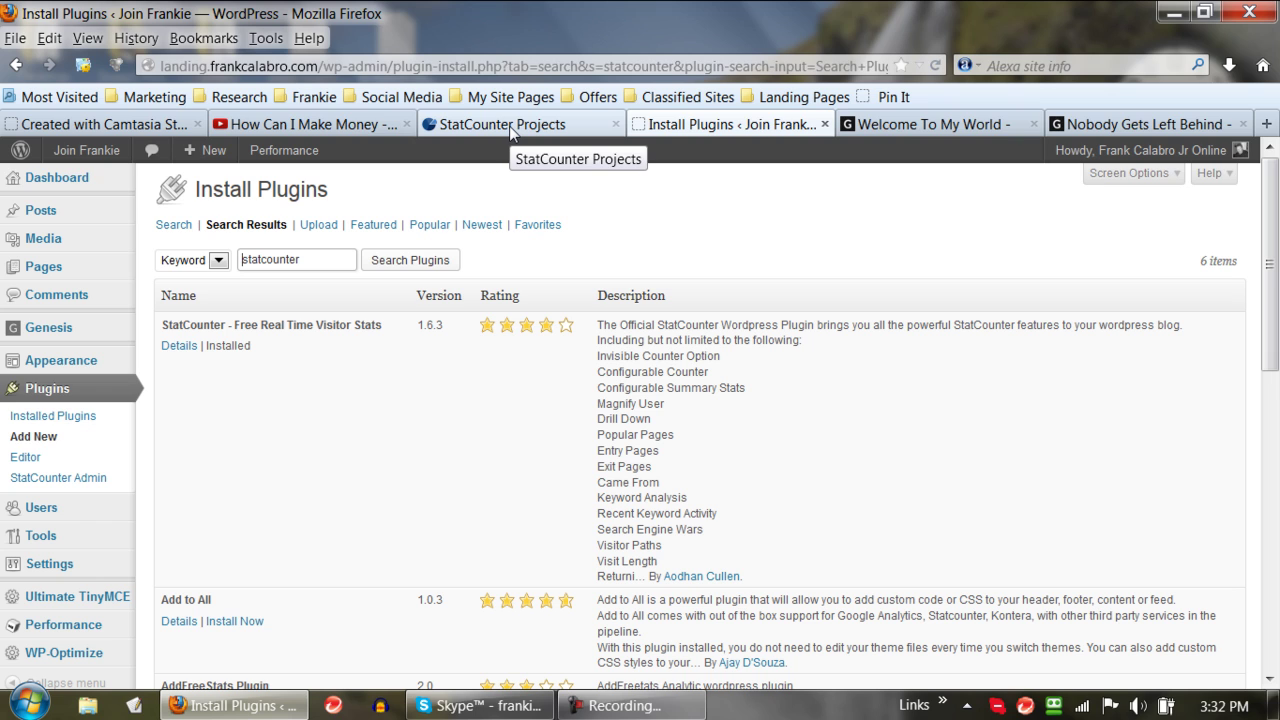
# Open the WordPress Pages list, and open the form for adding a new project in StatCounter
pyautogui.click(44, 266)
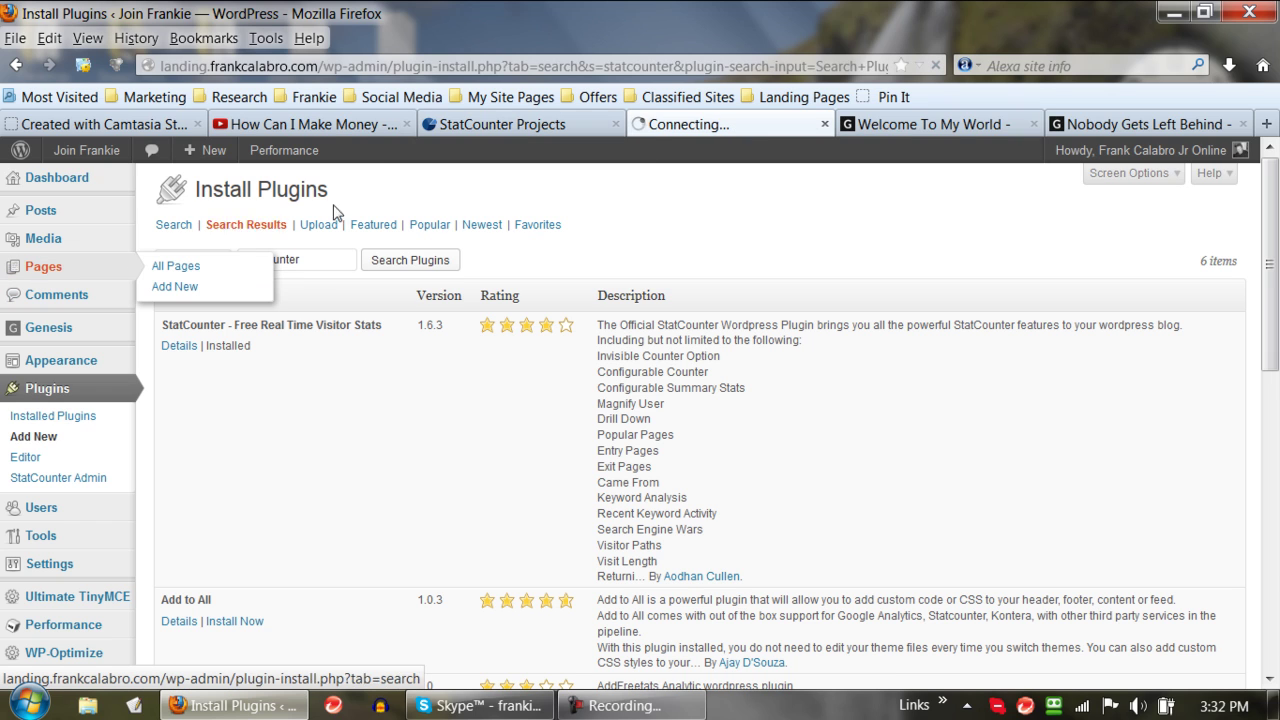
pyautogui.click(502, 126)
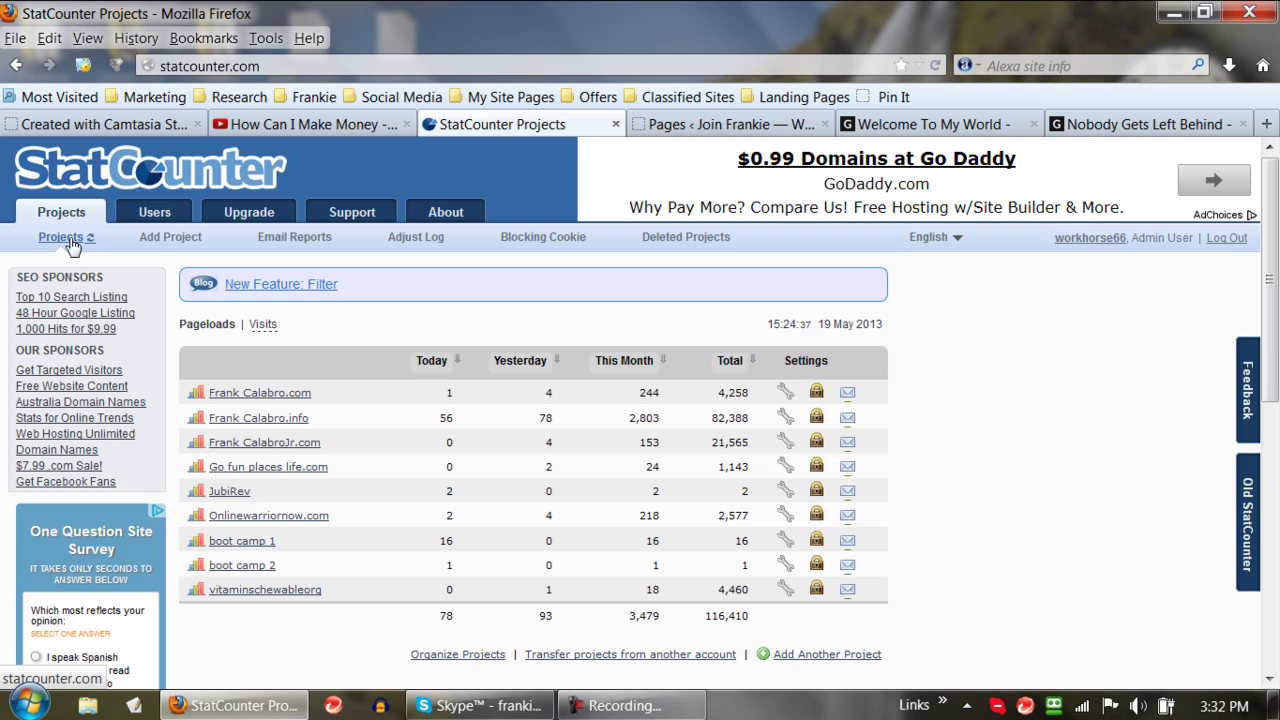
pyautogui.click(170, 240)
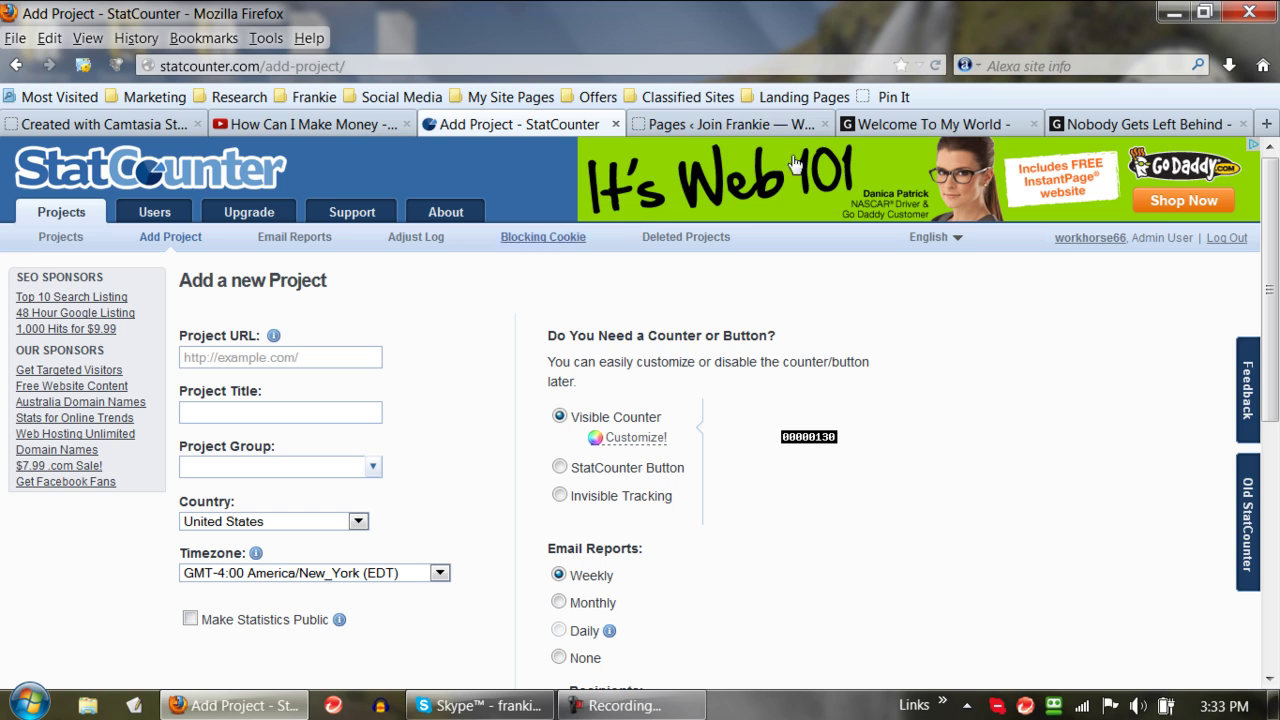
# Copy the full web address of the Welcome To My World landing page
pyautogui.click(951, 126)
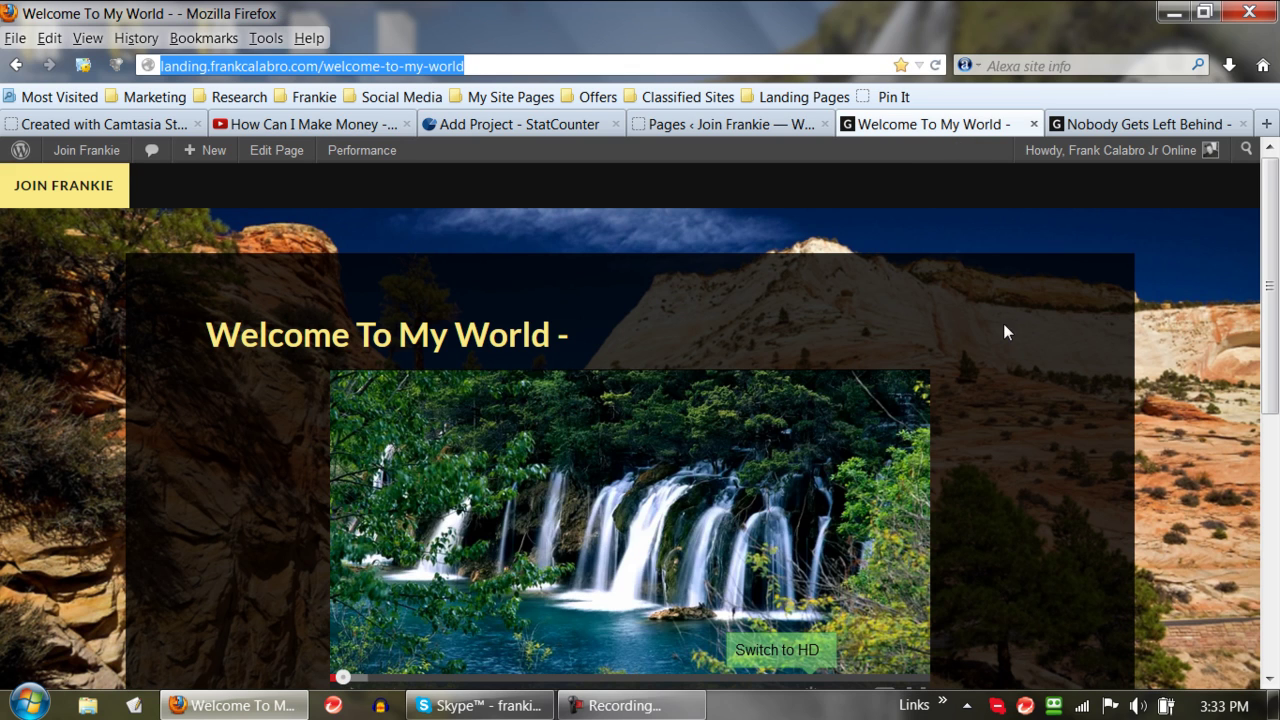
pyautogui.scroll(-5, 1005, 337)
pyautogui.scroll(-5, 1023, 343)
pyautogui.scroll(5, 1023, 343)
pyautogui.click(375, 65)
pyautogui.rightClick(373, 65)
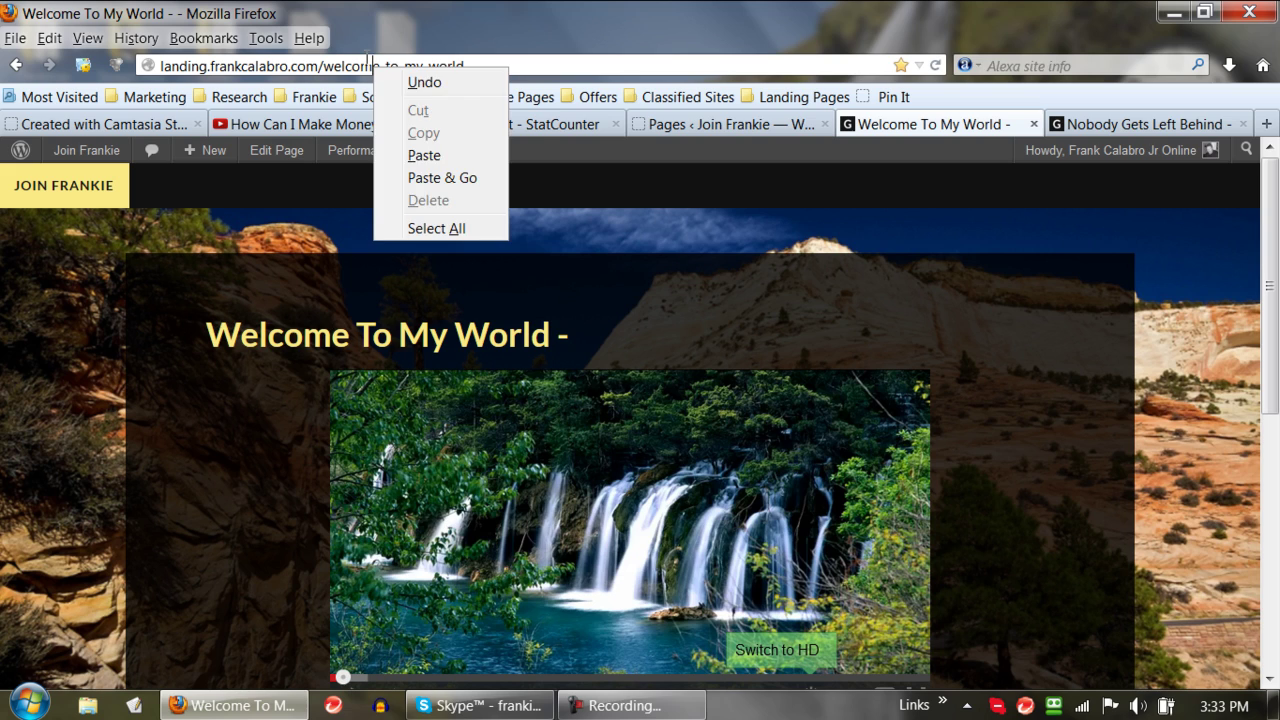
pyautogui.click(366, 62)
pyautogui.rightClick(362, 61)
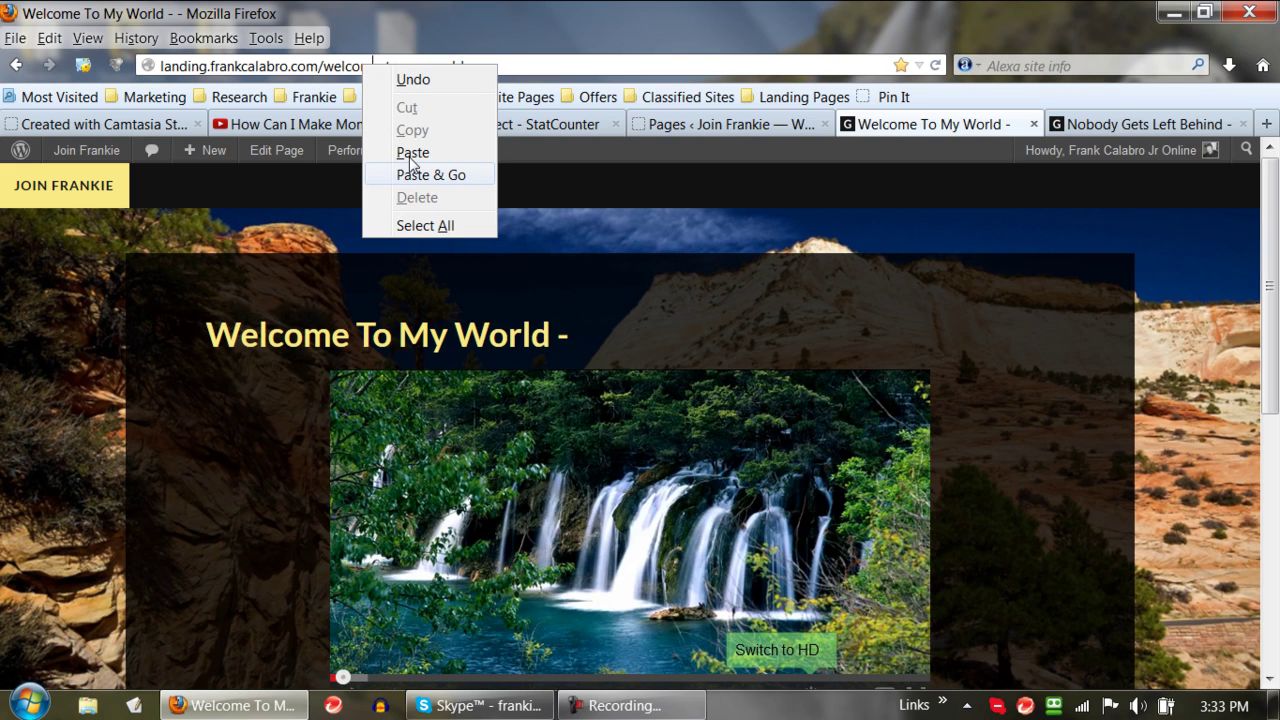
pyautogui.click(428, 226)
pyautogui.rightClick(338, 61)
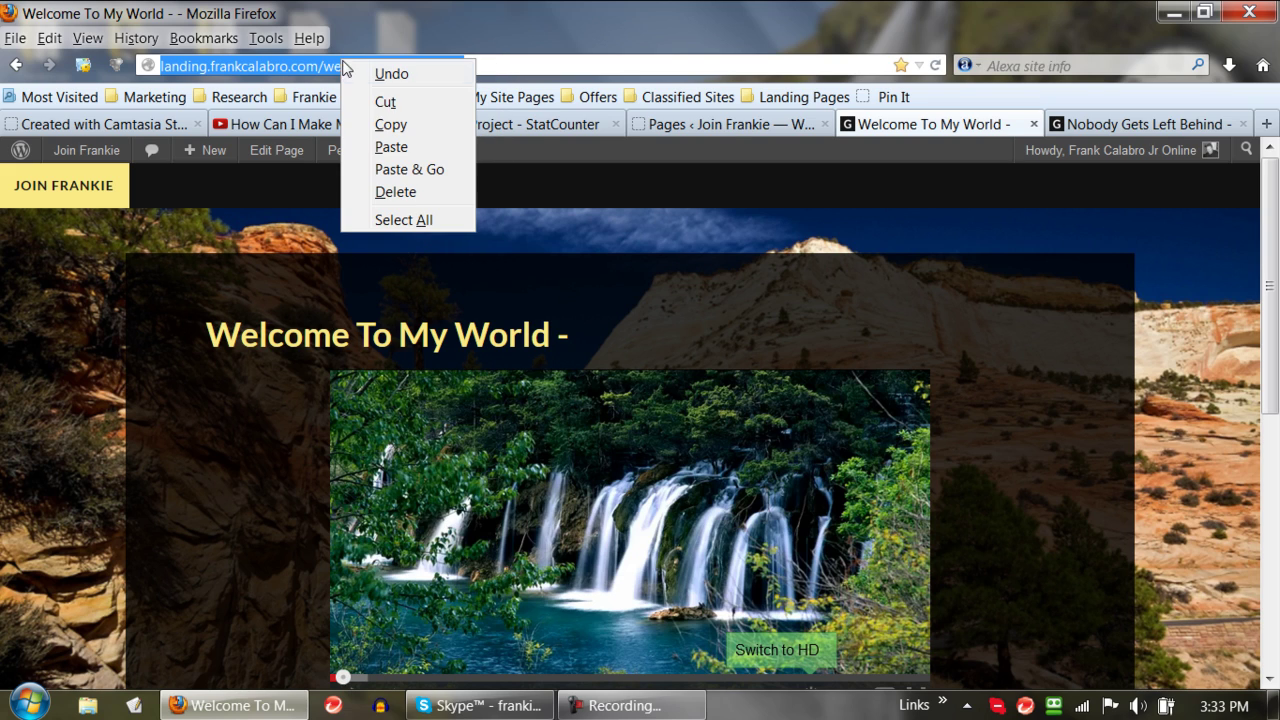
pyautogui.click(390, 127)
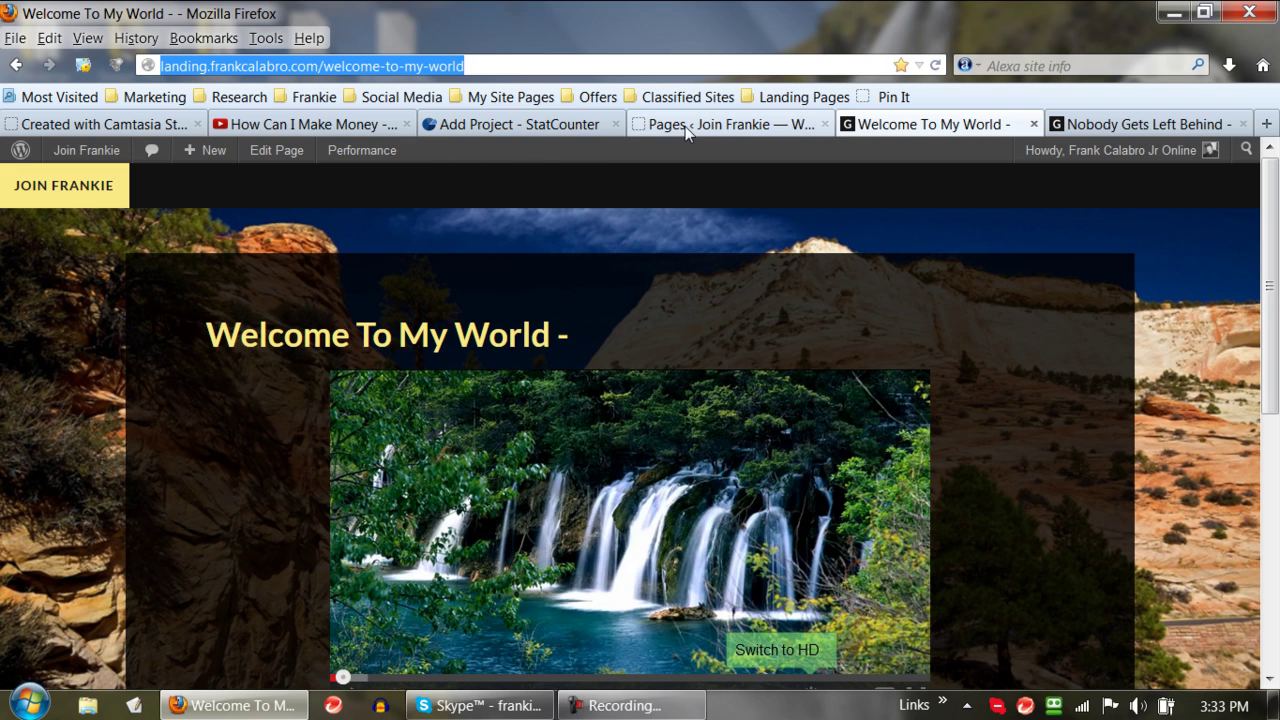
# Paste the copied address as the new StatCounter project's URL and title the project "Add Wallet"
pyautogui.click(562, 129)
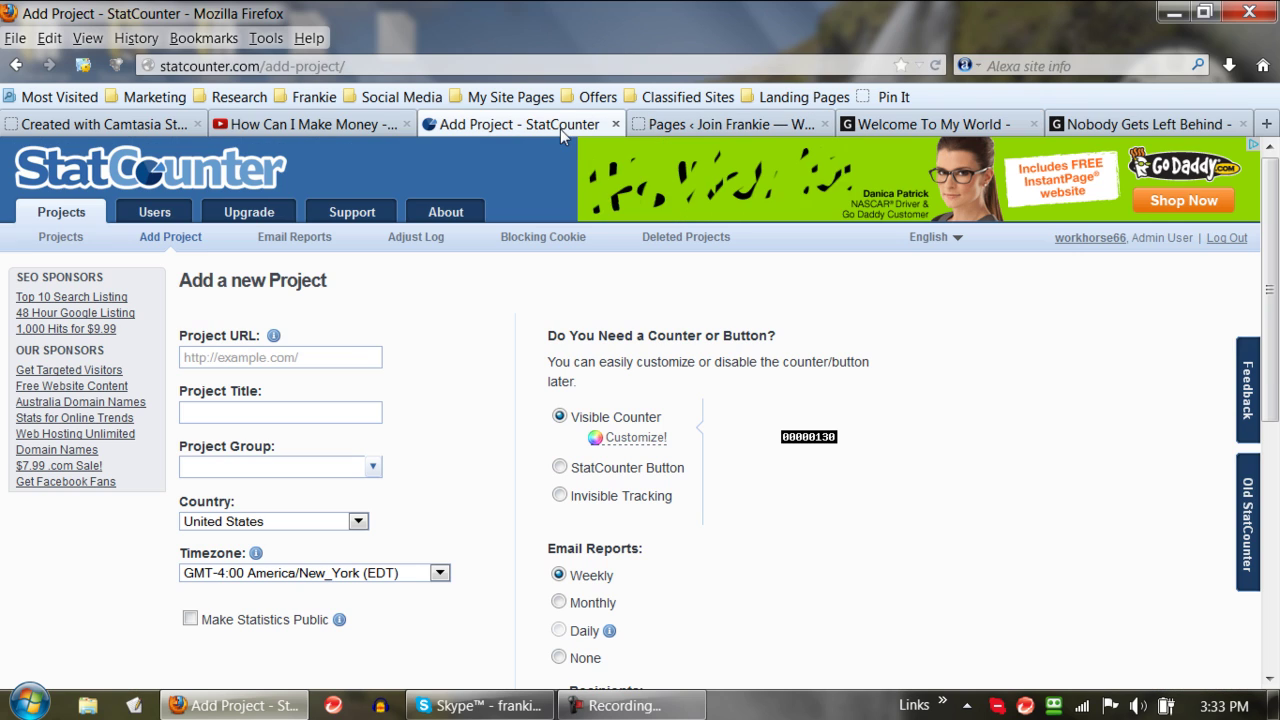
pyautogui.click(302, 356)
pyautogui.rightClick(302, 356)
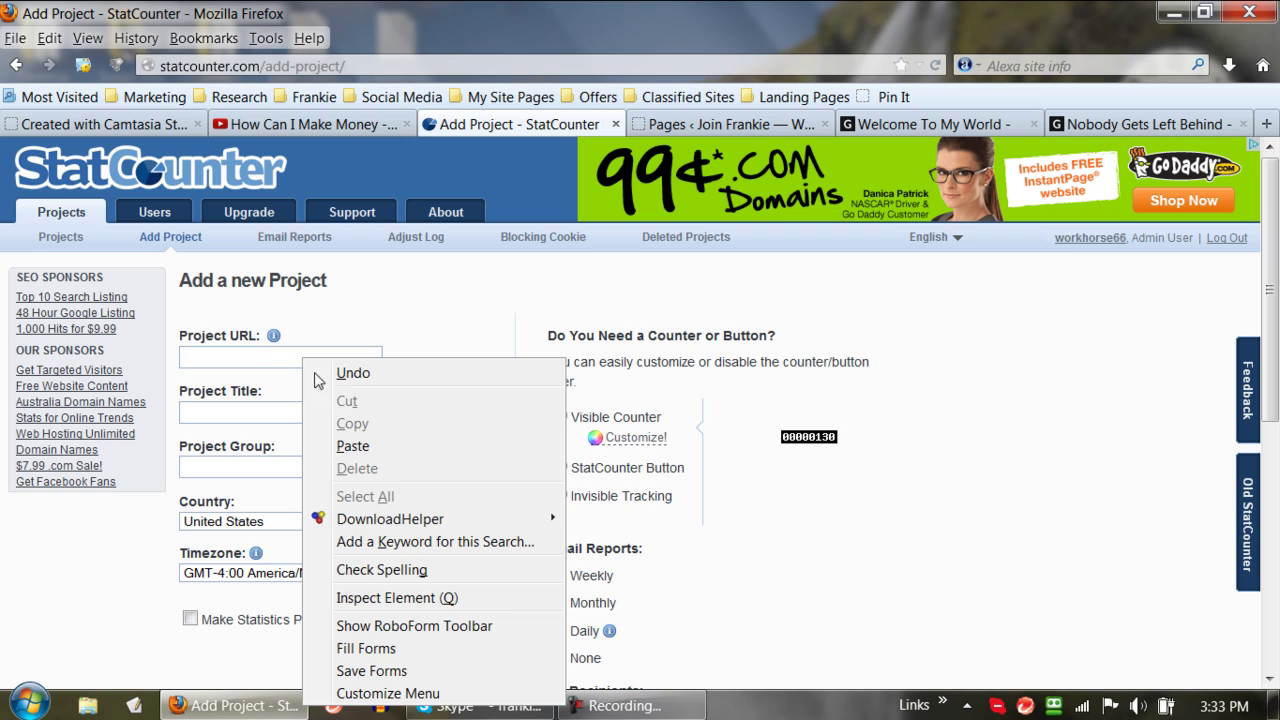
pyautogui.click(362, 447)
pyautogui.click(345, 414)
pyautogui.write('Add Wallet')
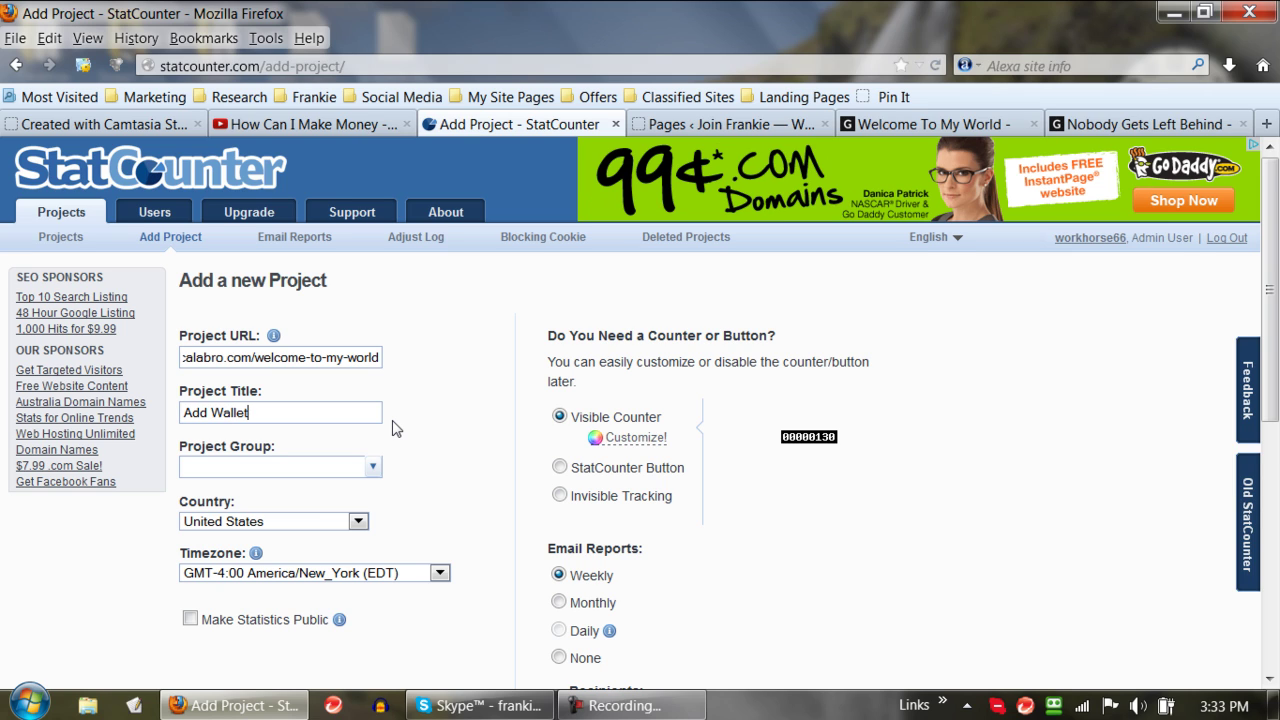
# Set the project's email reports to None and open the customization options for the visible counter
pyautogui.scroll(-2, 400, 430)
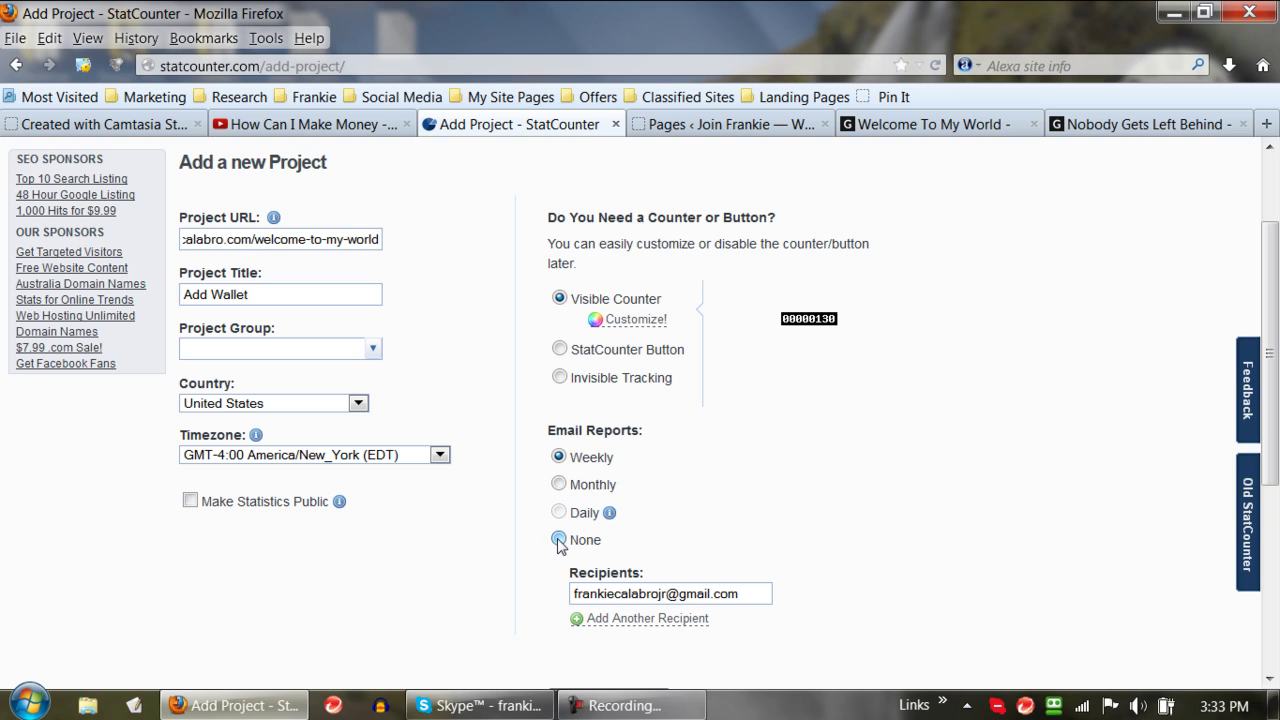
pyautogui.click(559, 540)
pyautogui.scroll(2, 745, 457)
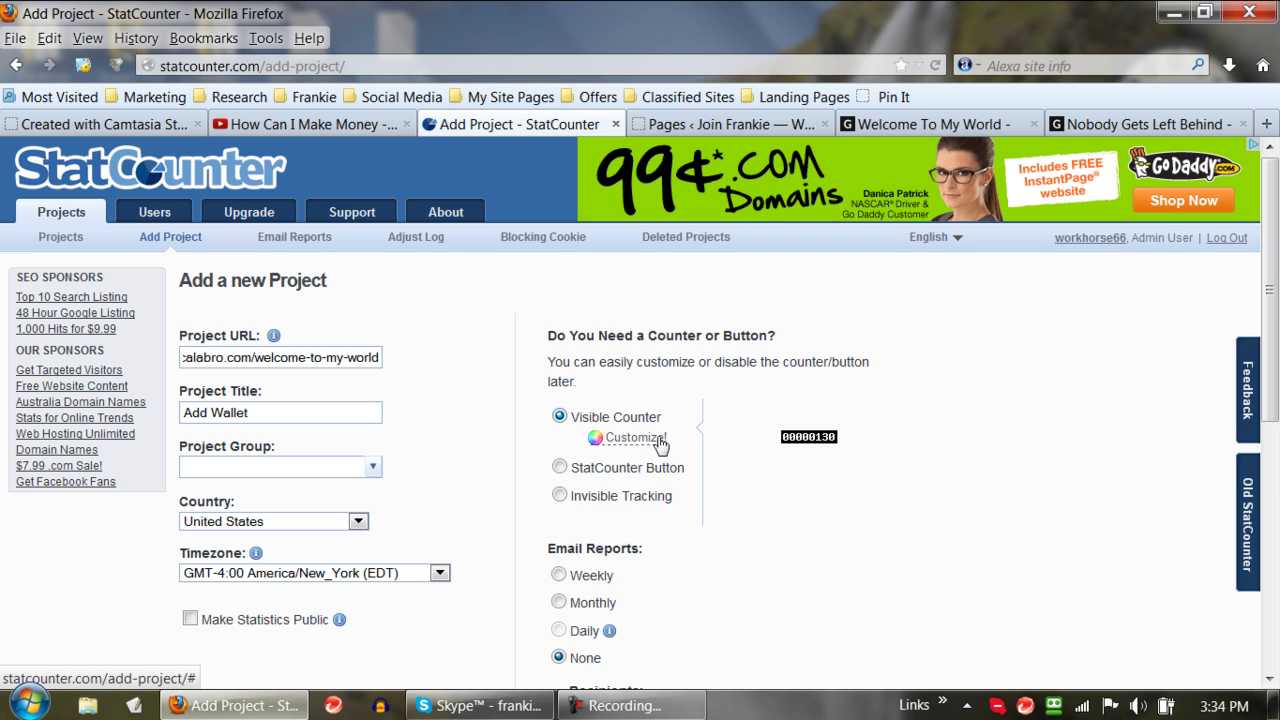
pyautogui.click(657, 442)
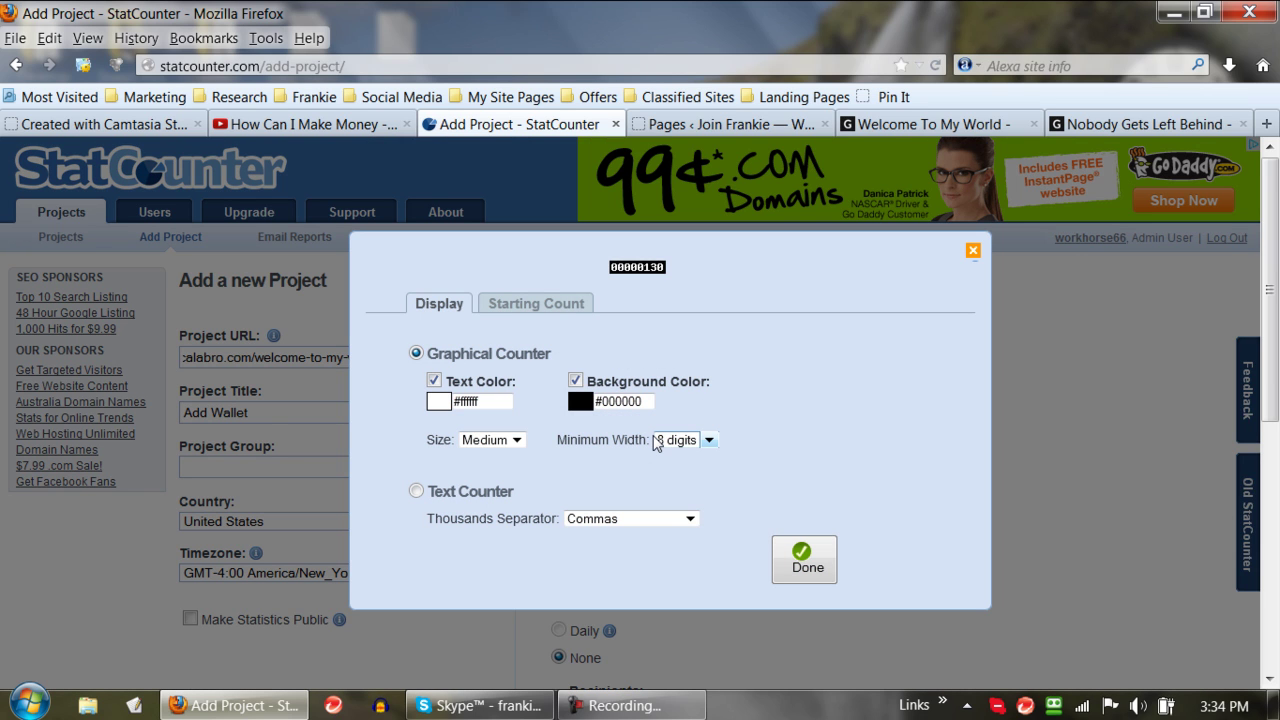
# Examine the Welcome To My World page's background and lower area for the counter's placement, and view the WordPress Pages list
pyautogui.click(1146, 130)
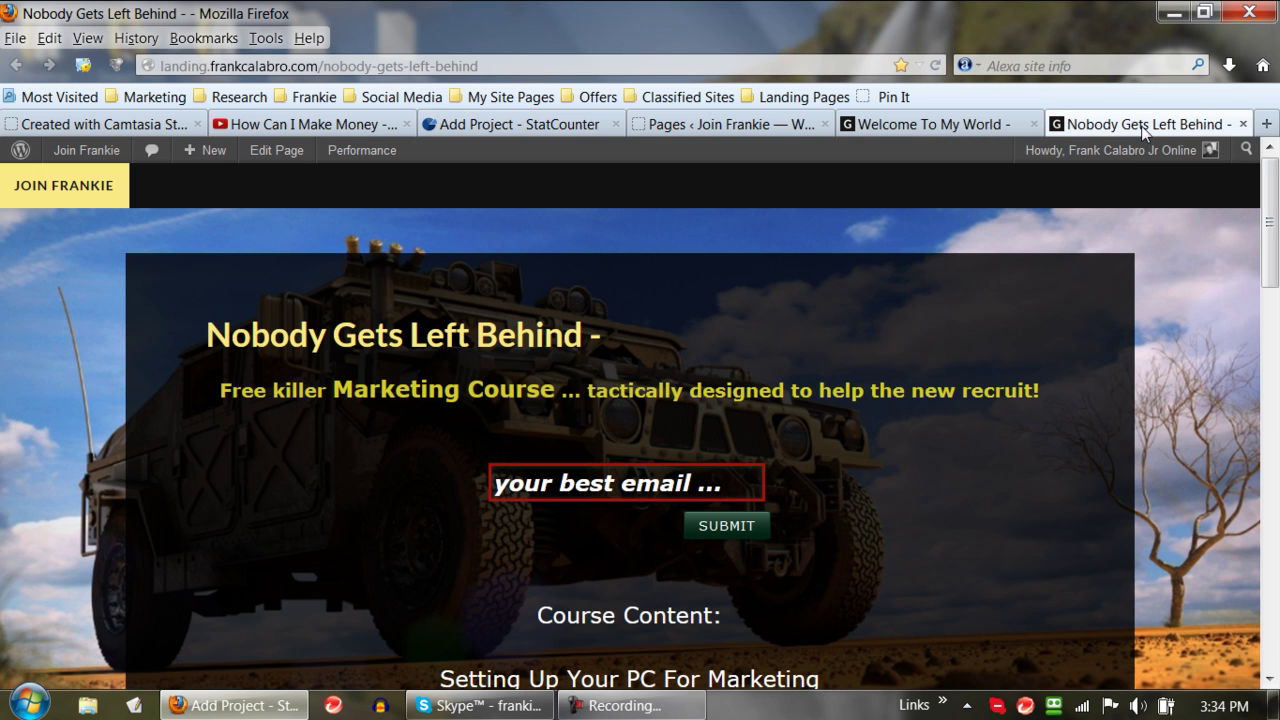
pyautogui.click(958, 124)
pyautogui.scroll(-5, 985, 353)
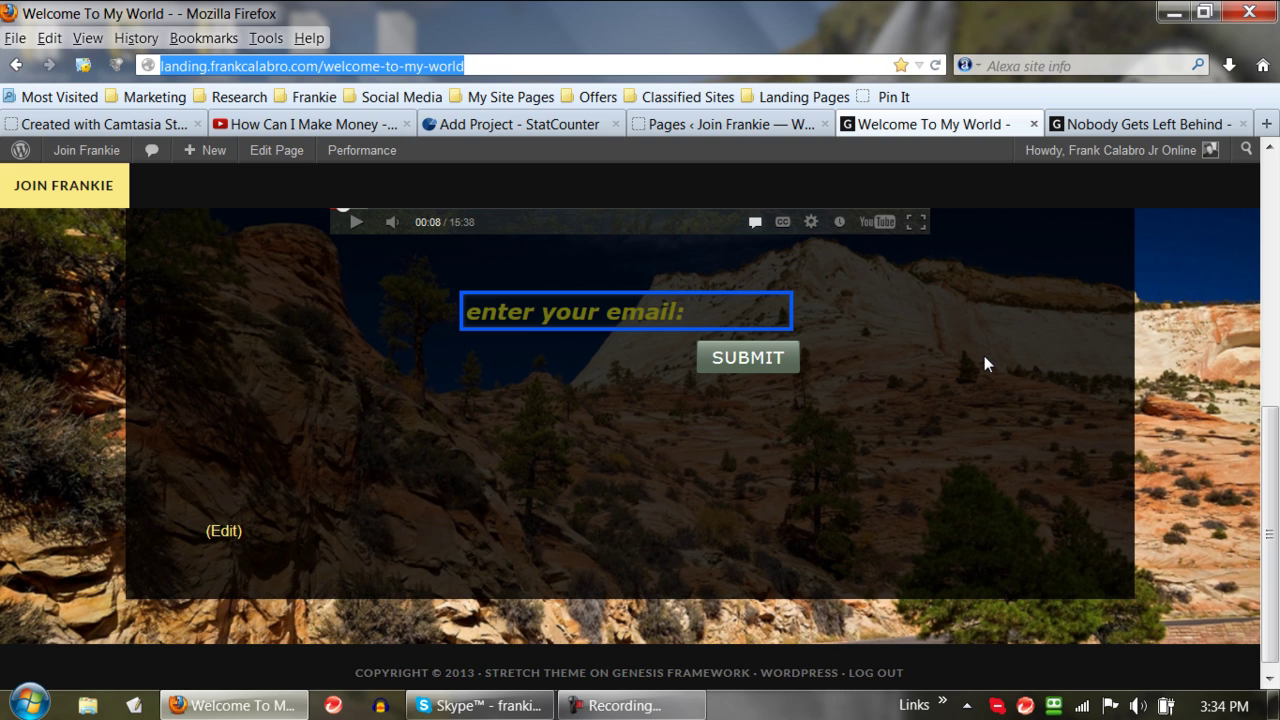
pyautogui.scroll(2, 984, 355)
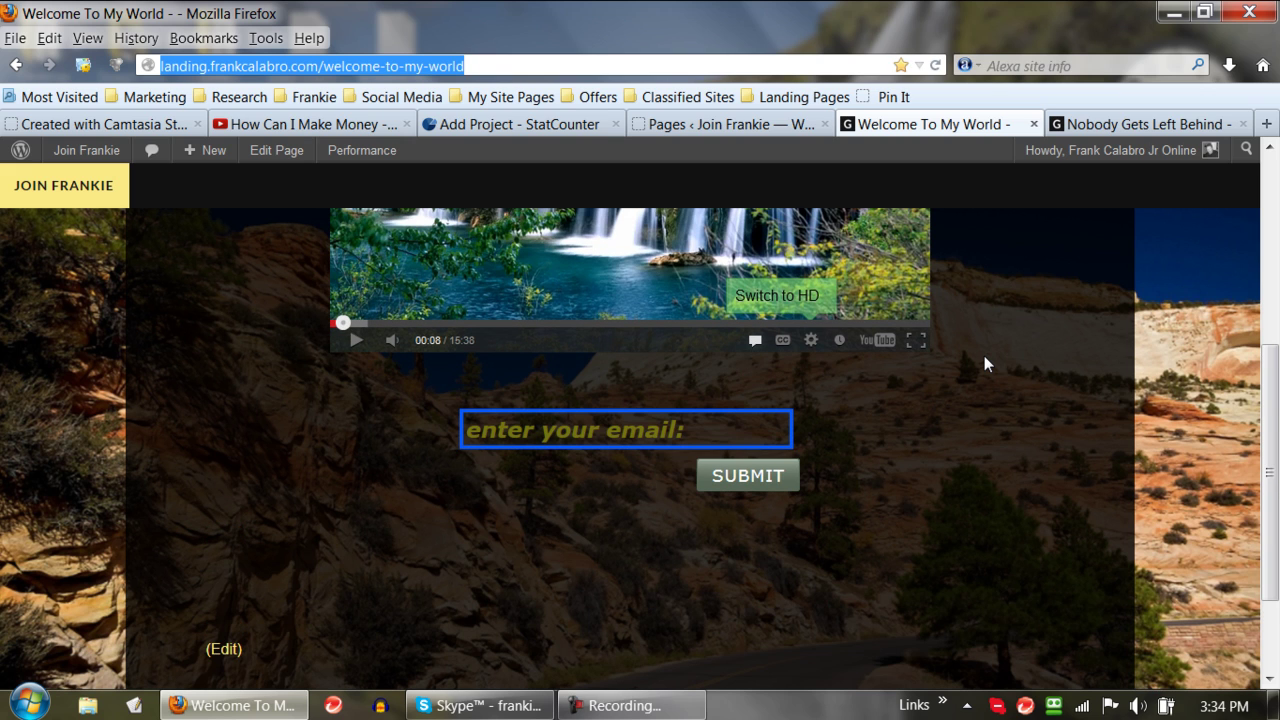
pyautogui.scroll(4, 984, 355)
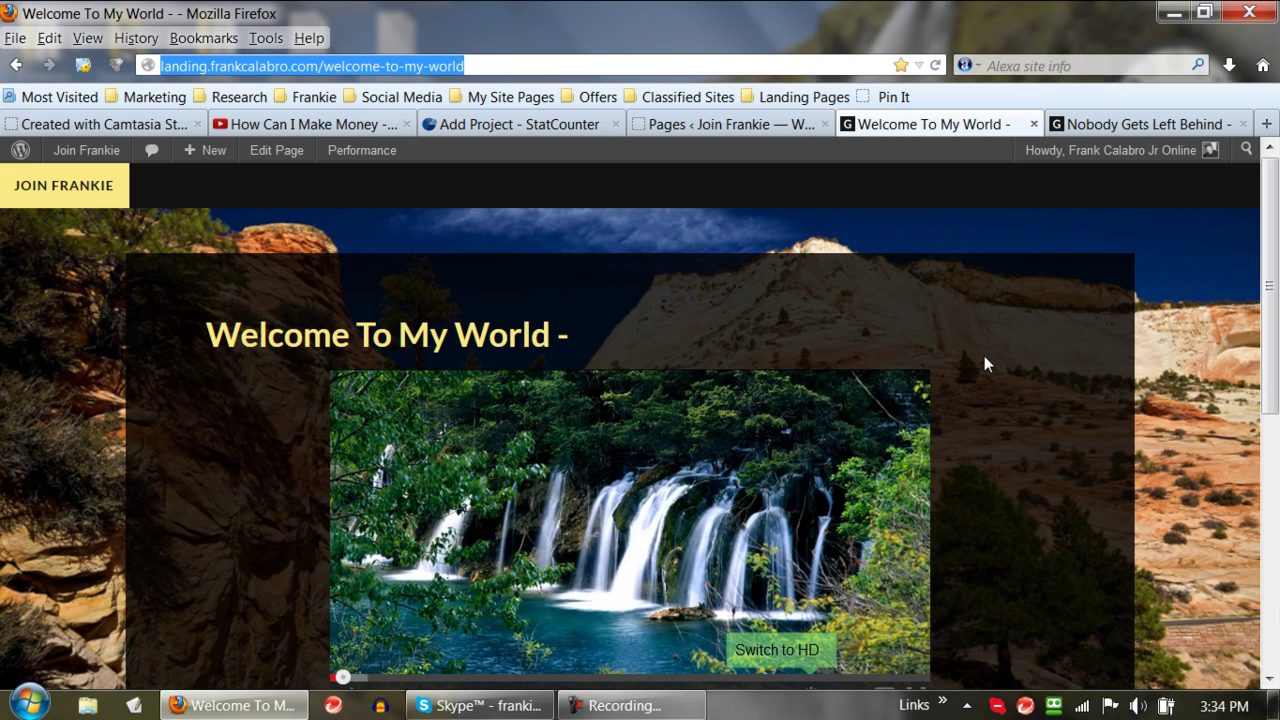
pyautogui.scroll(-4, 984, 355)
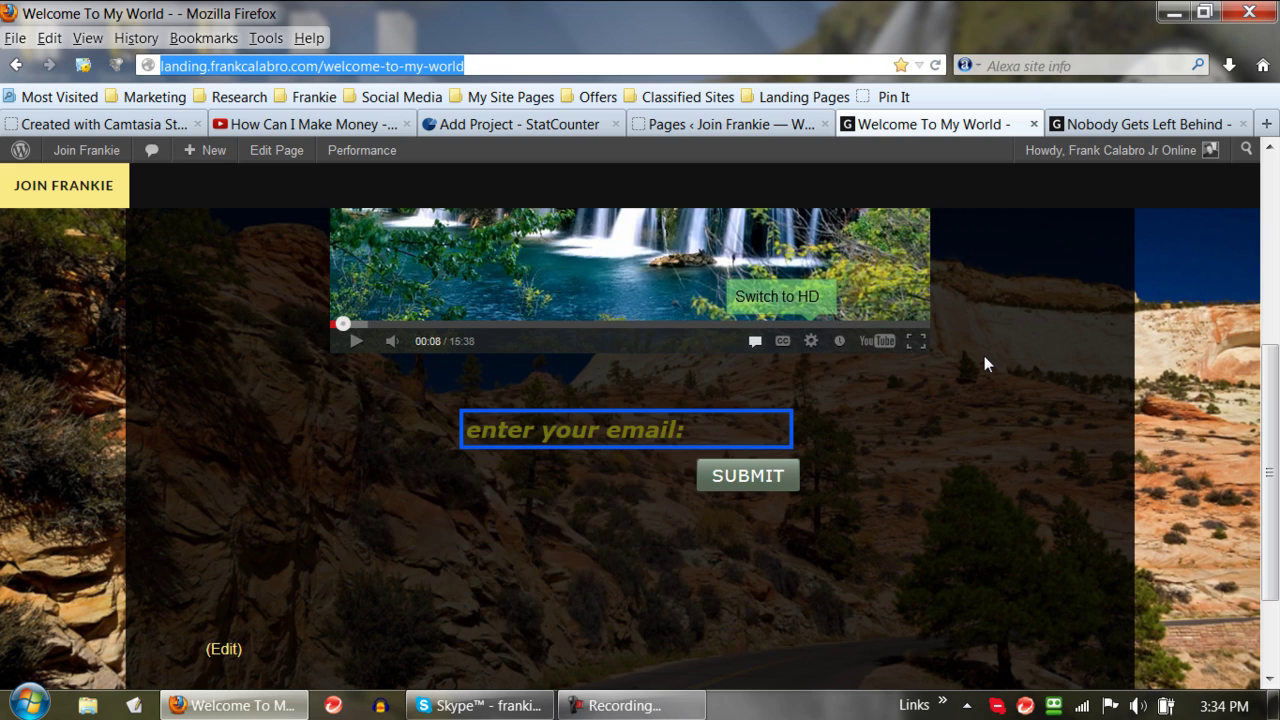
pyautogui.scroll(-2, 984, 362)
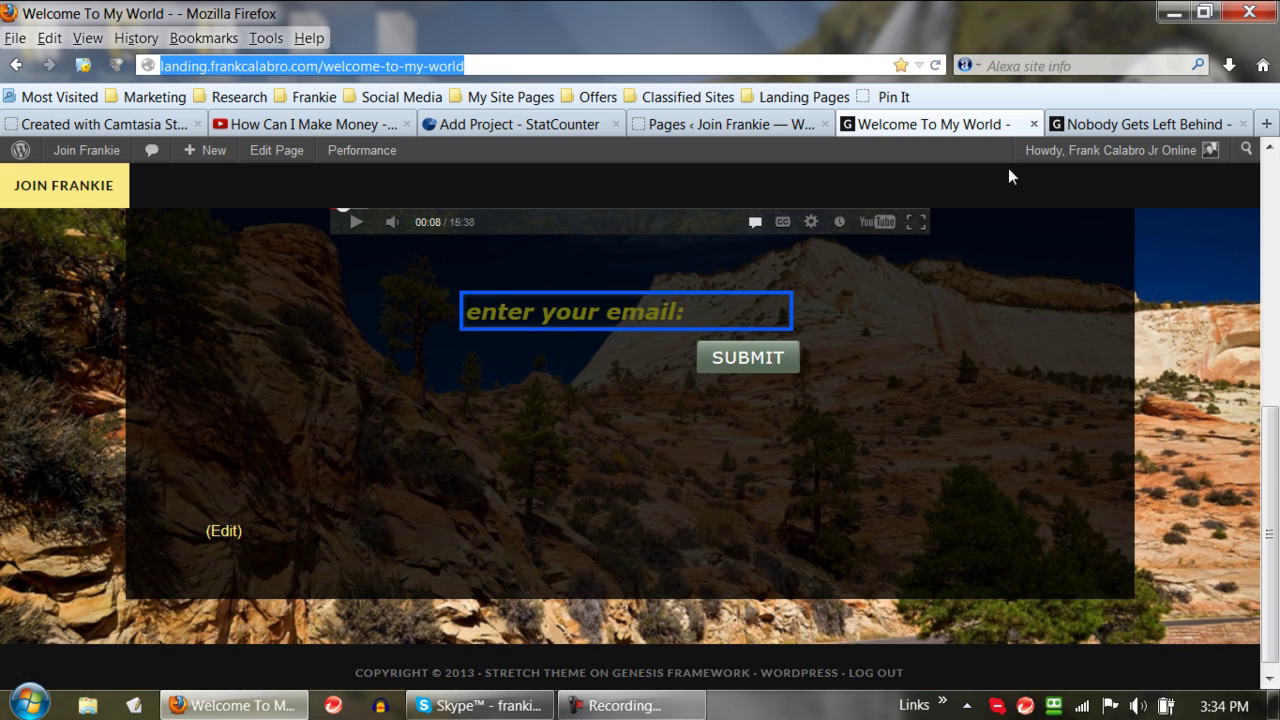
pyautogui.click(767, 127)
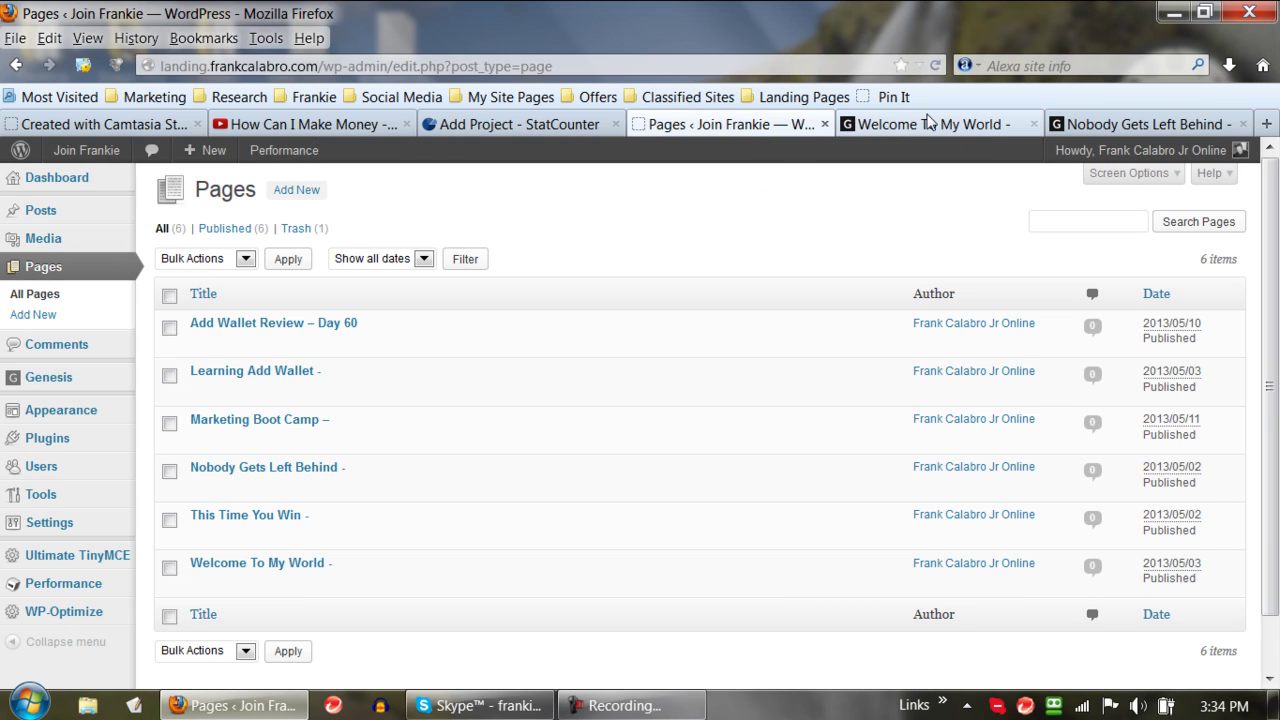
# Turn off the graphical counter's background color and check the colors of the Welcome To My World page
pyautogui.click(489, 127)
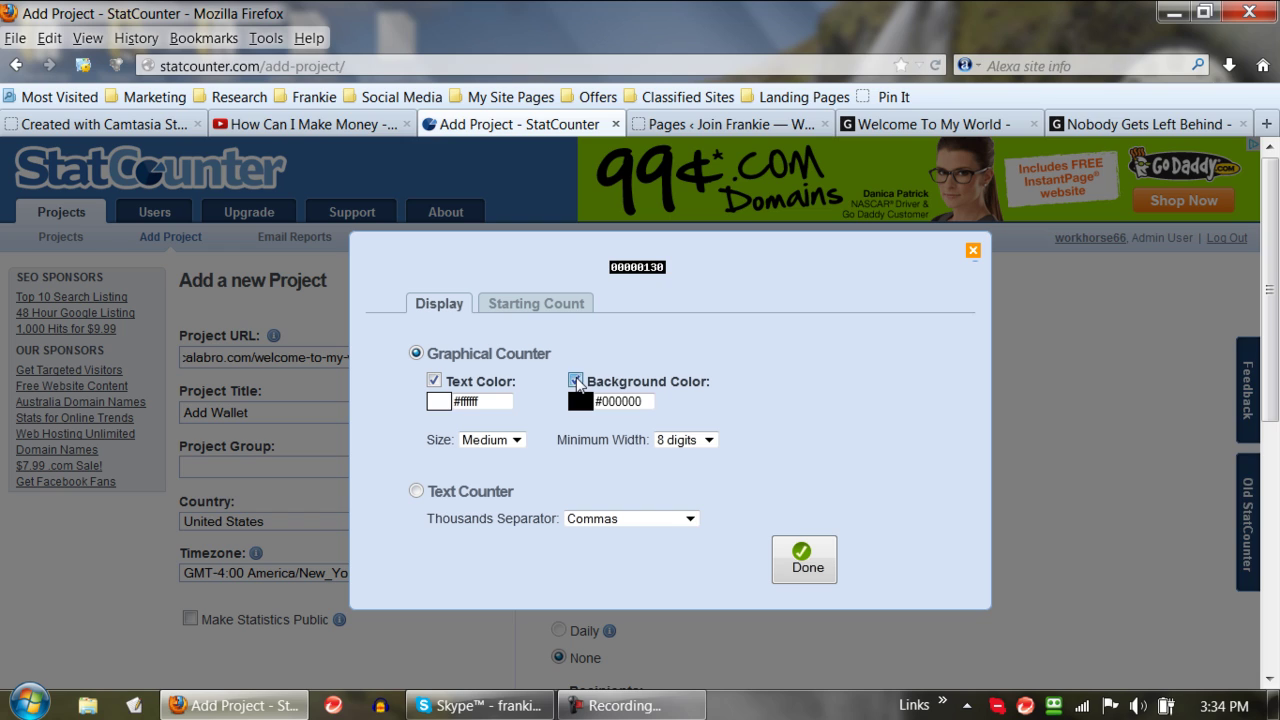
pyautogui.click(576, 380)
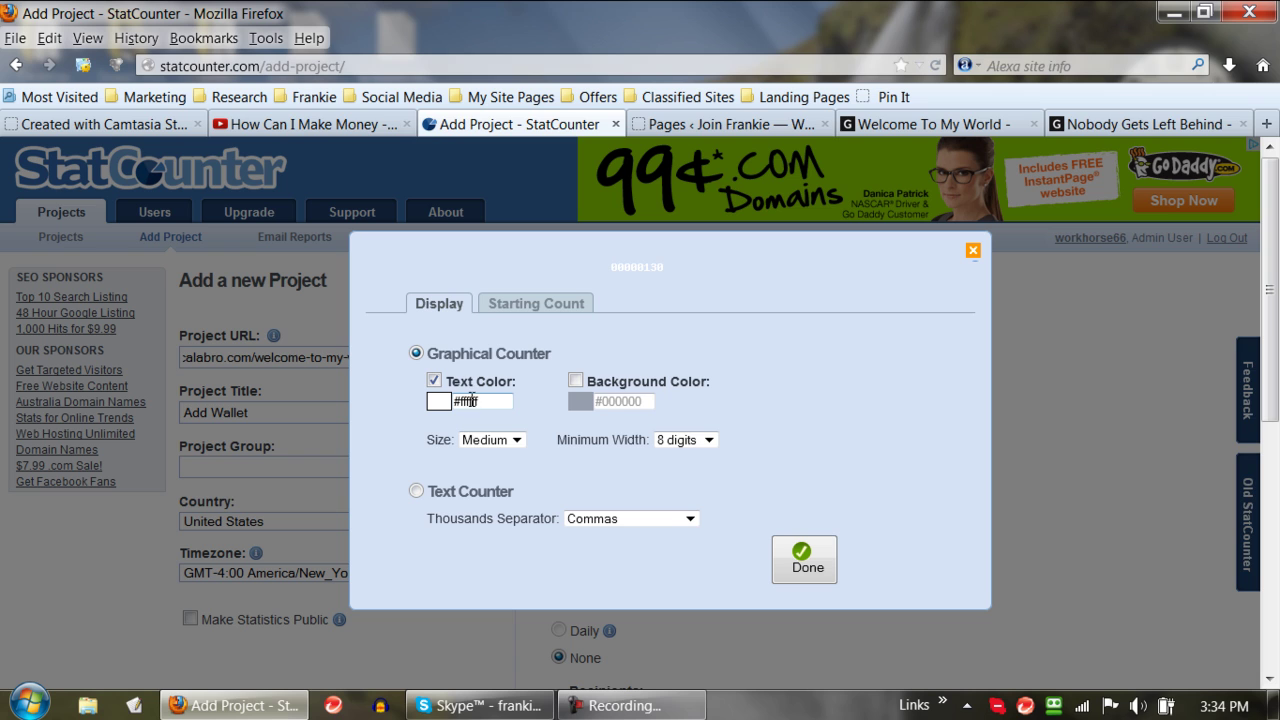
pyautogui.click(934, 126)
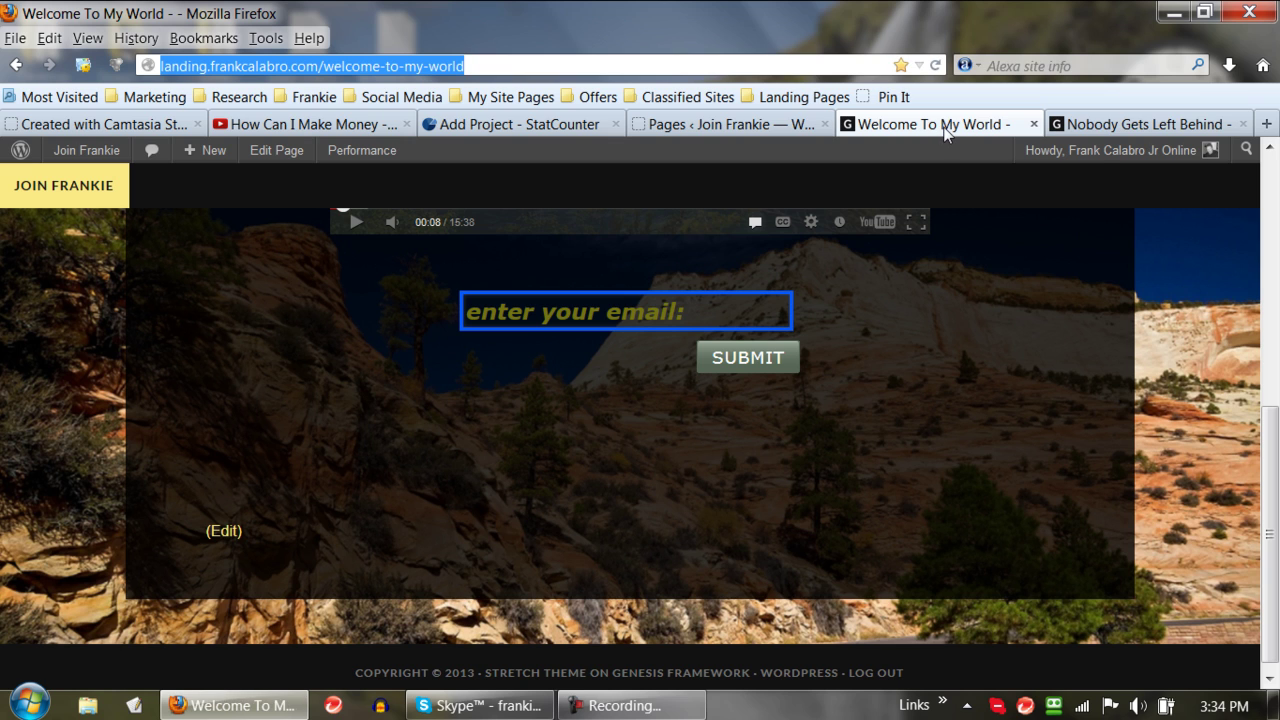
pyautogui.scroll(5, 908, 402)
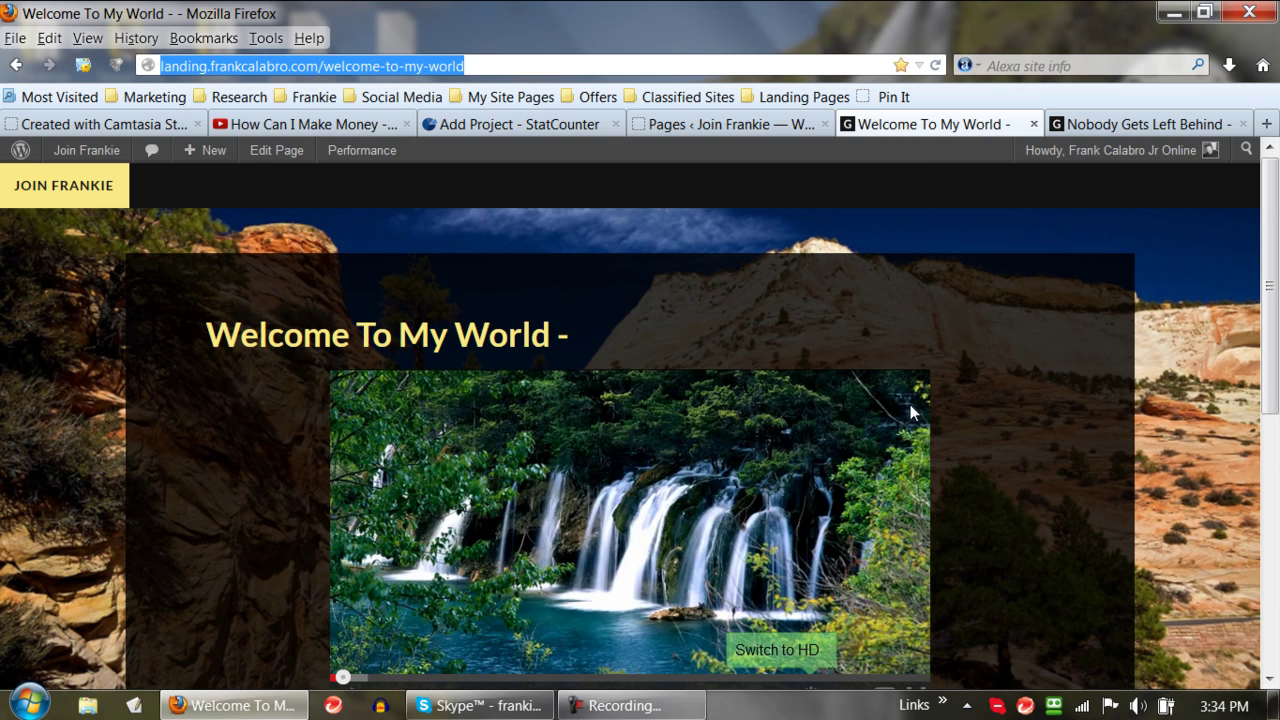
# Check the lower area of the Welcome To My World page and set StatCounter's graphical counter size to Largest
pyautogui.scroll(-3, 910, 410)
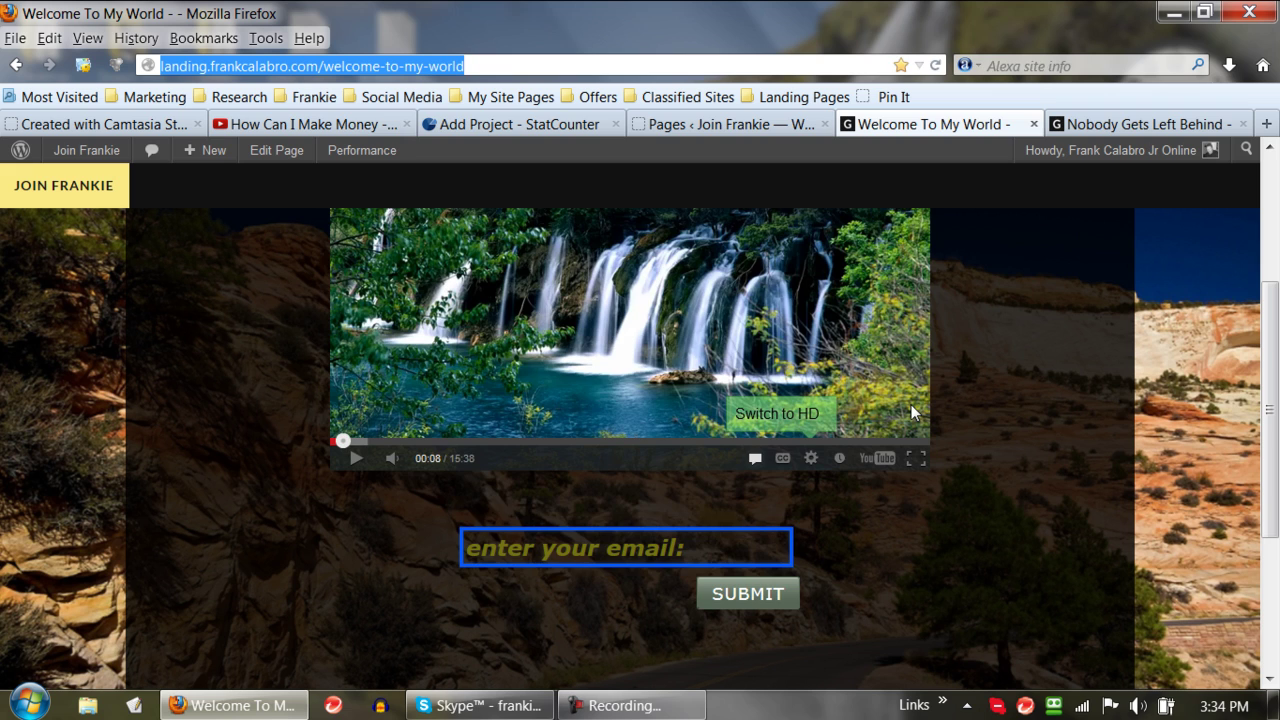
pyautogui.scroll(-3, 915, 410)
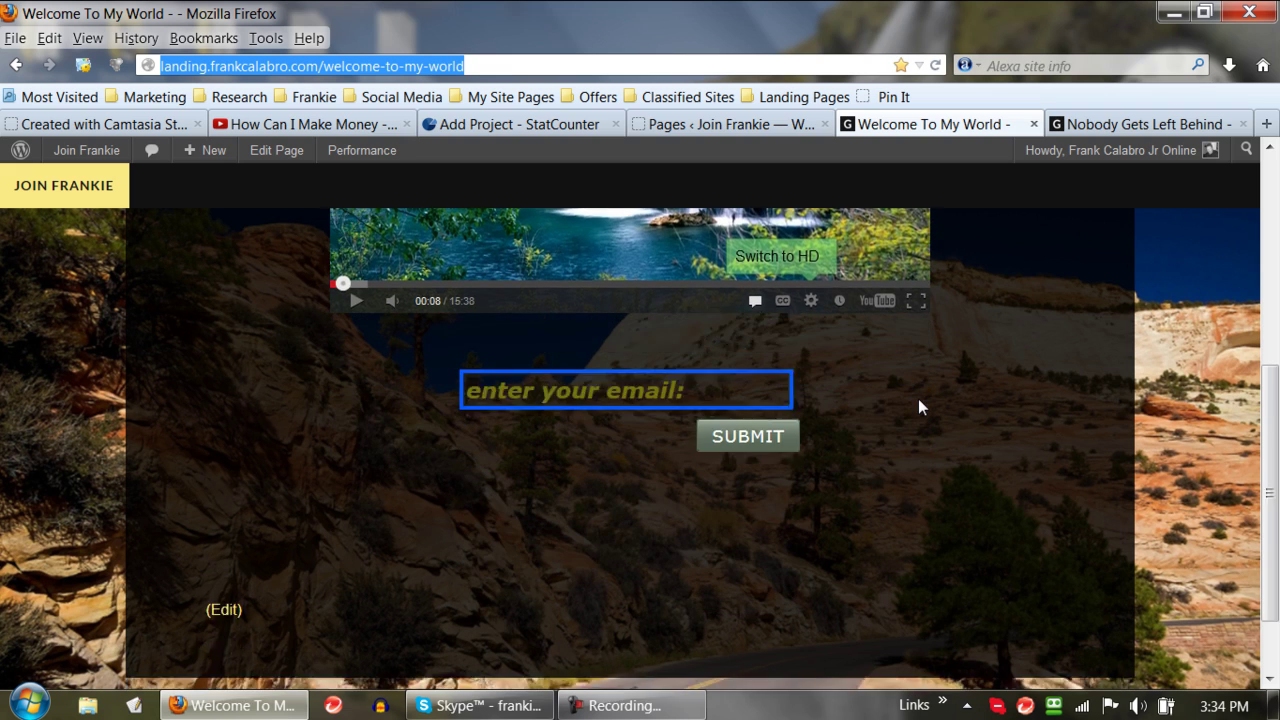
pyautogui.scroll(-2, 918, 406)
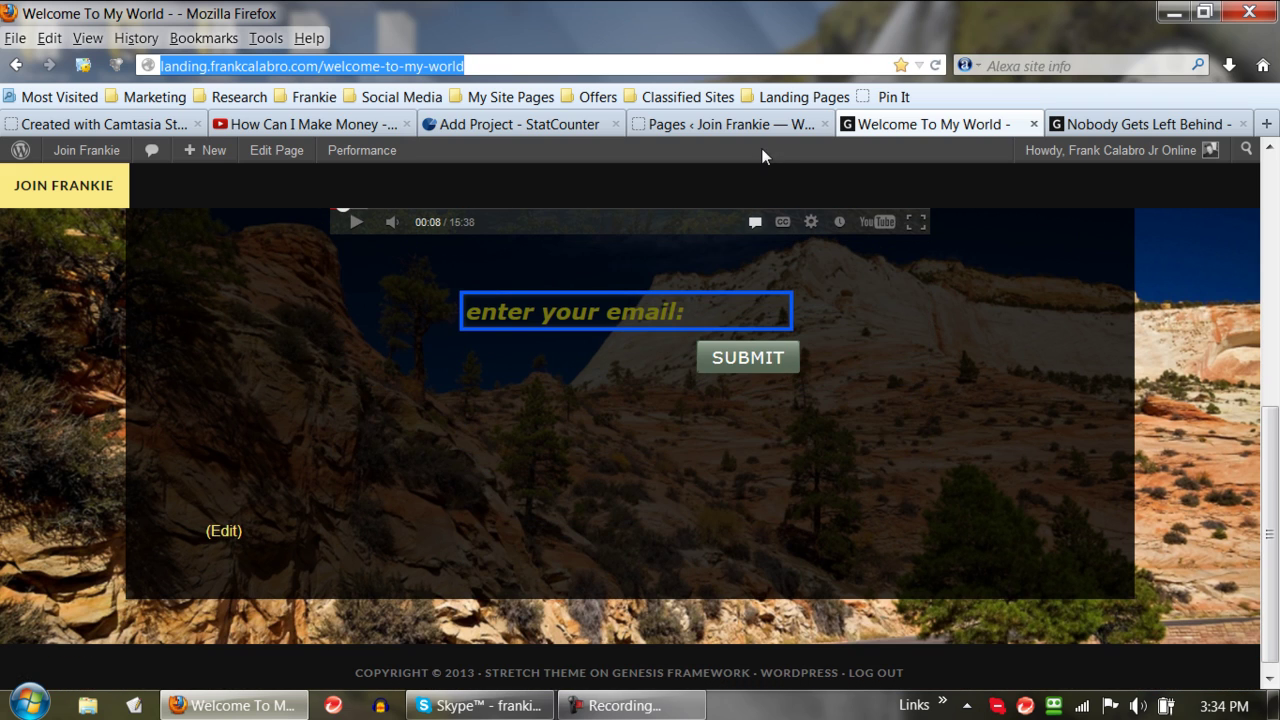
pyautogui.click(545, 124)
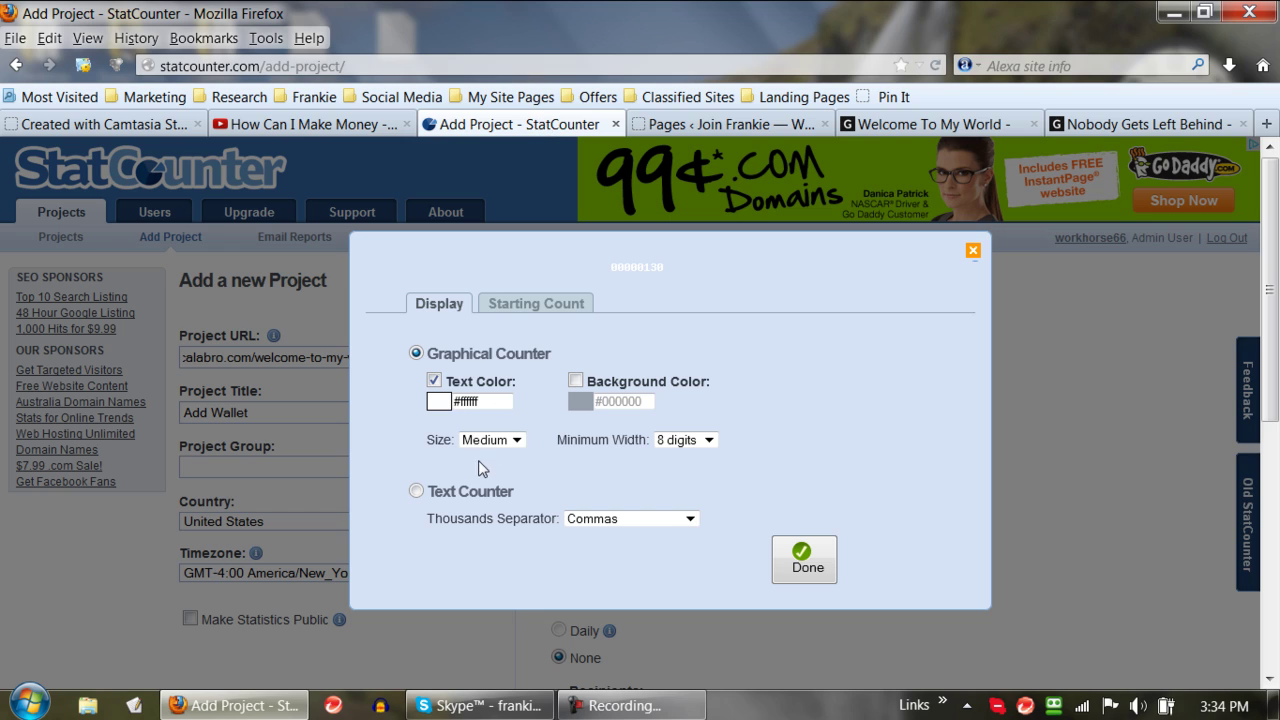
pyautogui.click(516, 440)
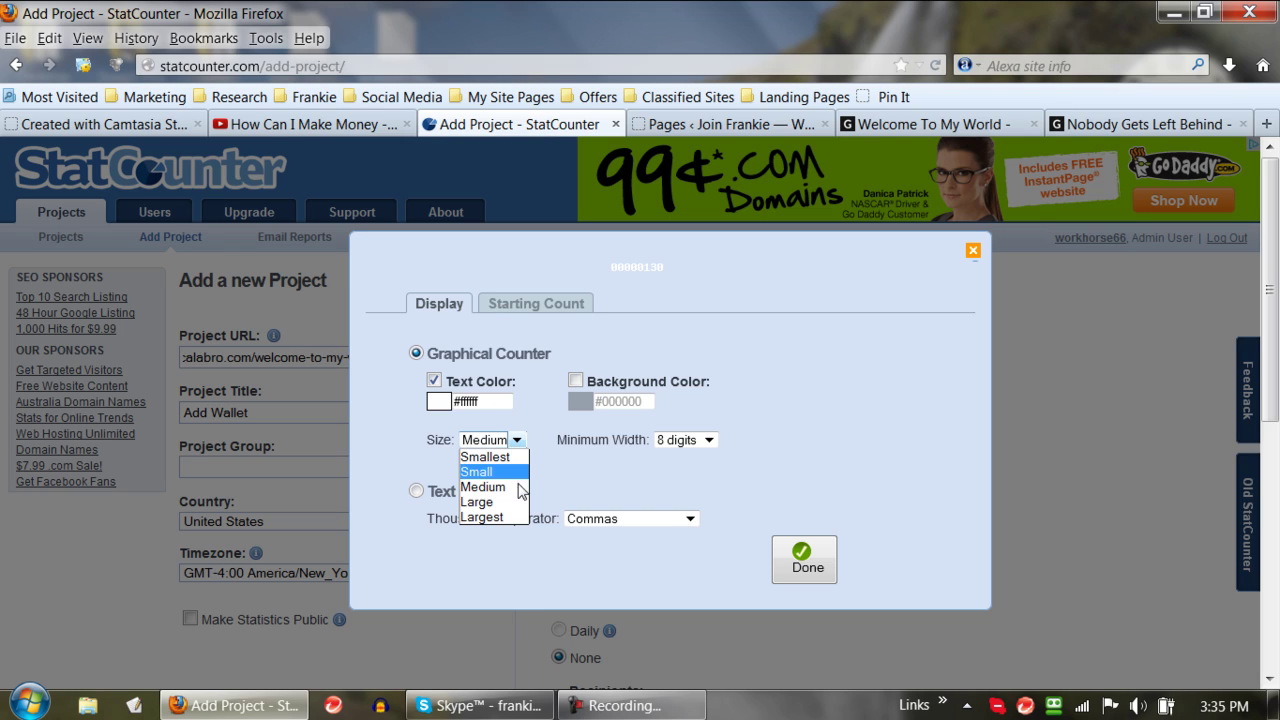
pyautogui.click(505, 517)
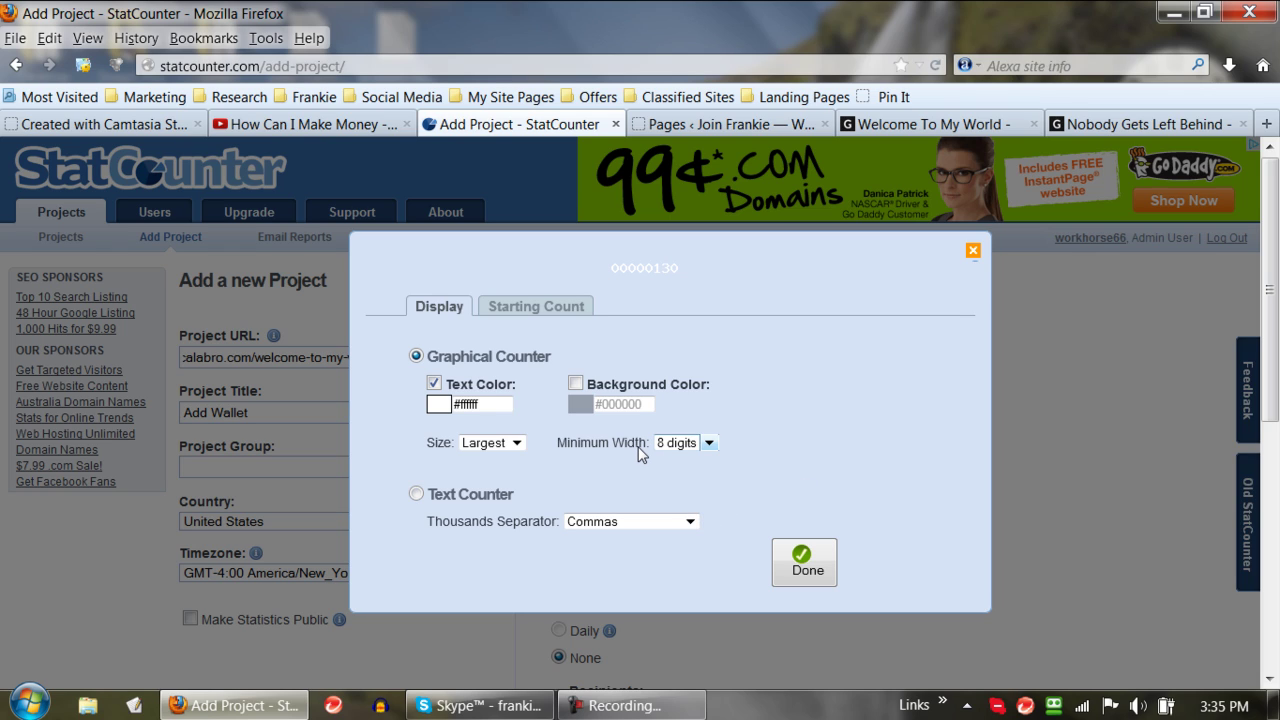
# Review the available choices for the counter's minimum width and the text counter's thousands separator
pyautogui.click(712, 450)
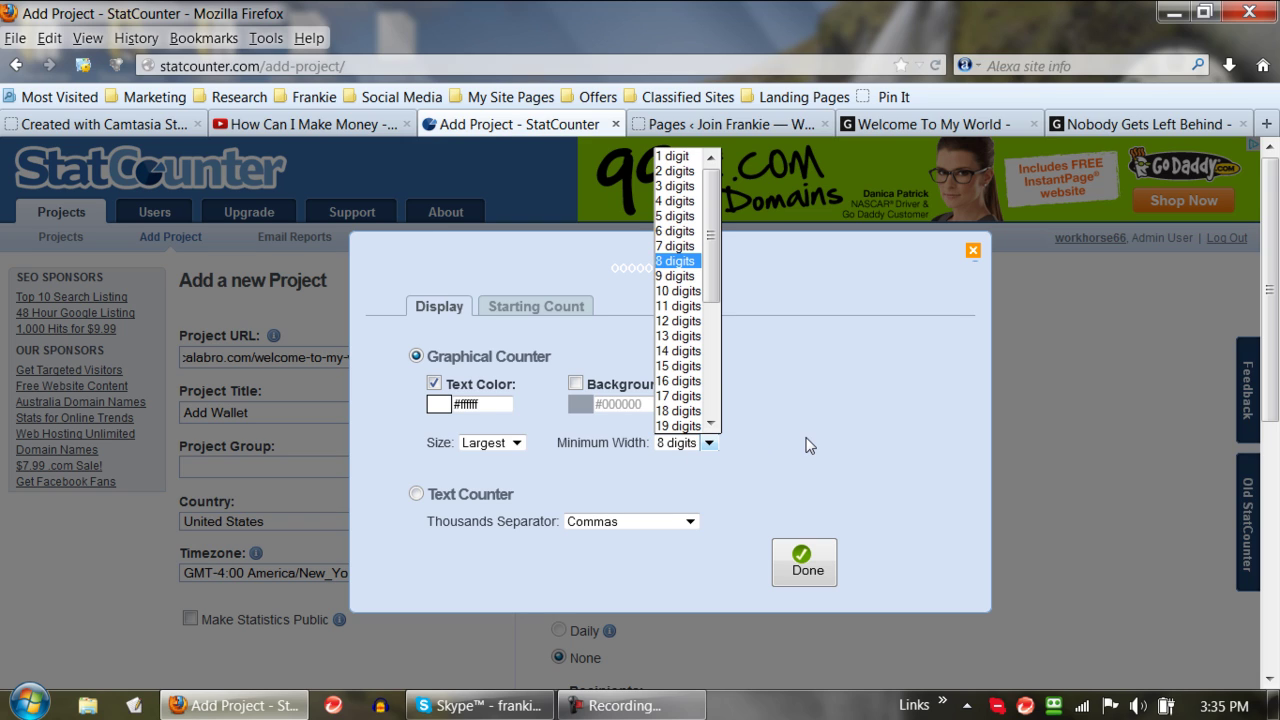
pyautogui.click(790, 467)
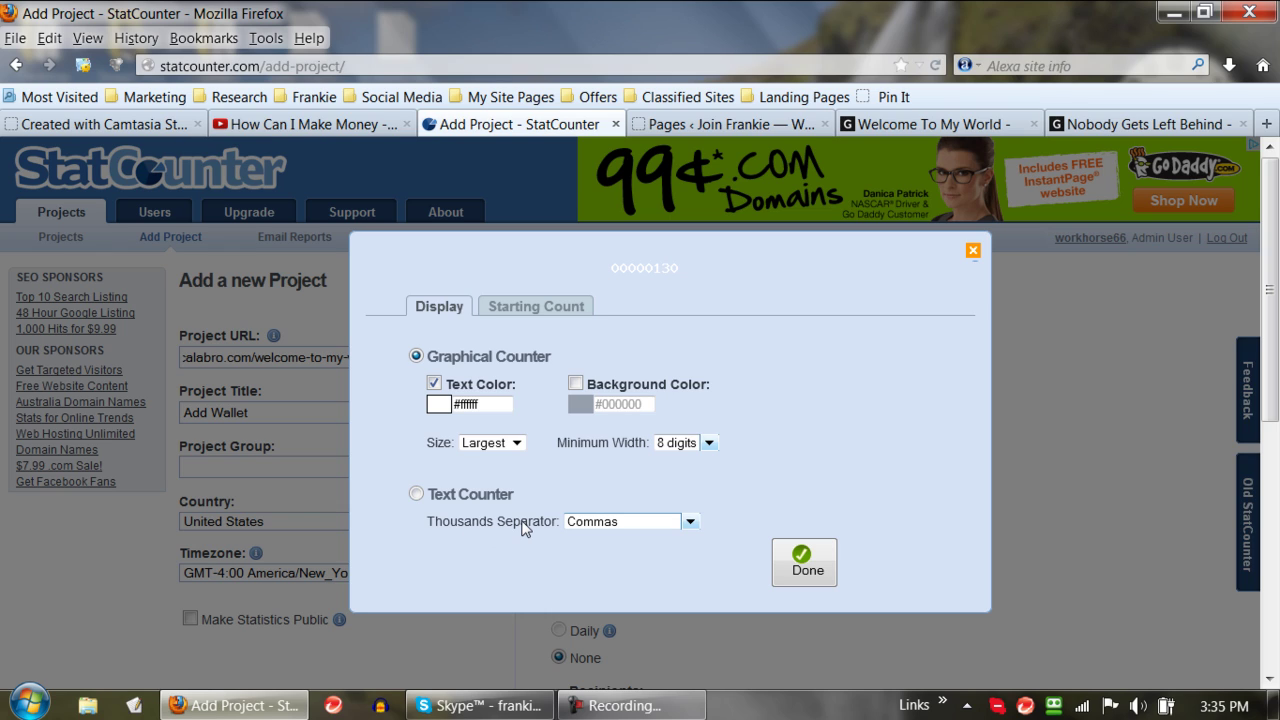
pyautogui.click(689, 522)
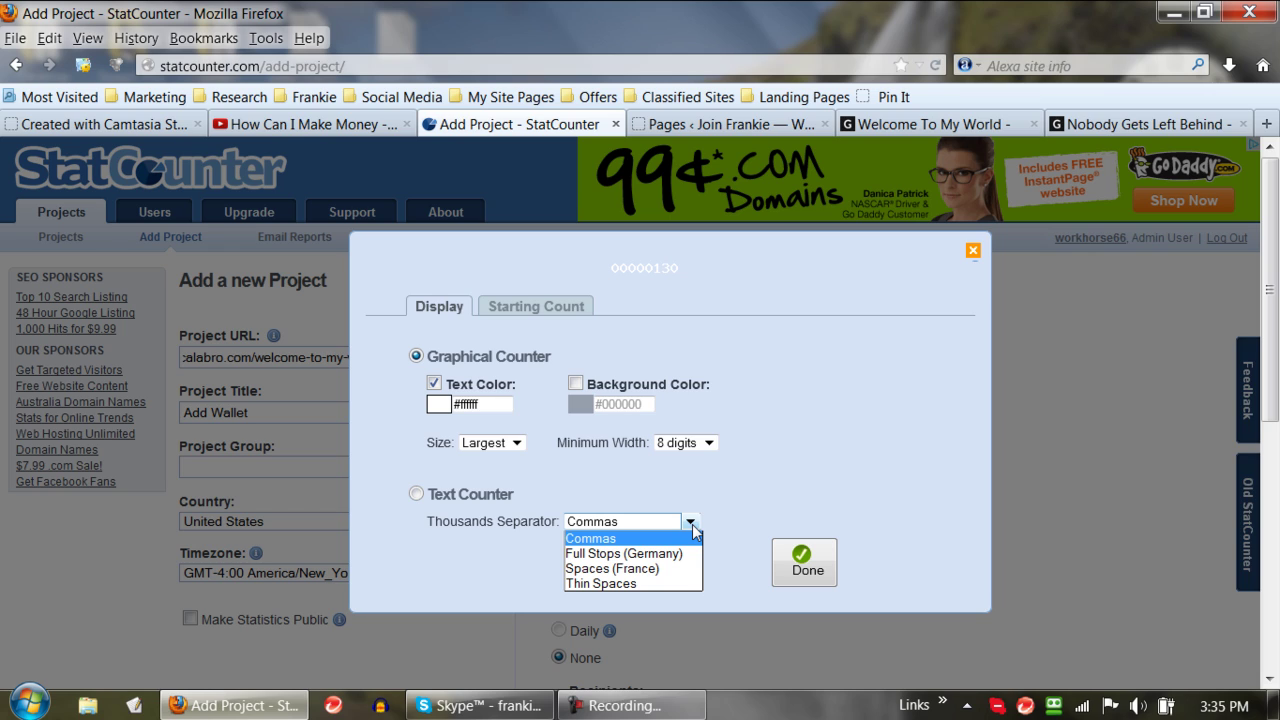
pyautogui.click(786, 485)
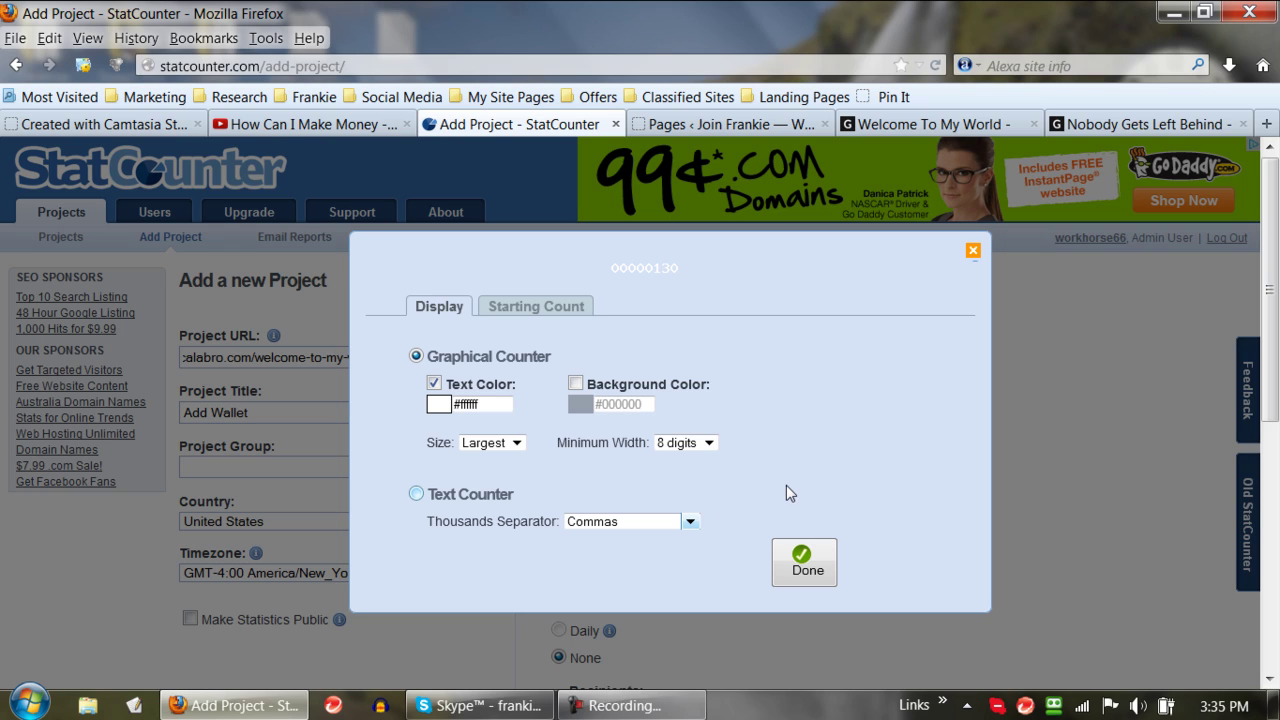
# Accept the visible counter's customization and add the new StatCounter project
pyautogui.click(808, 568)
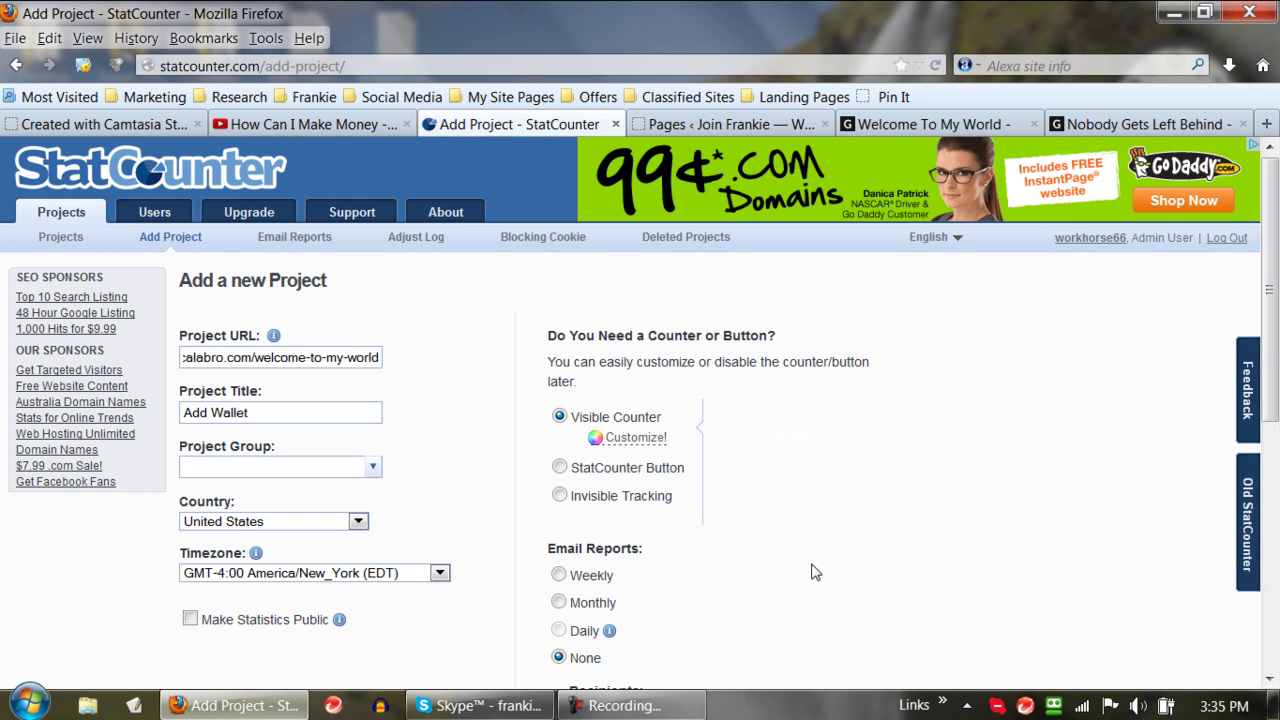
pyautogui.scroll(-4, 815, 575)
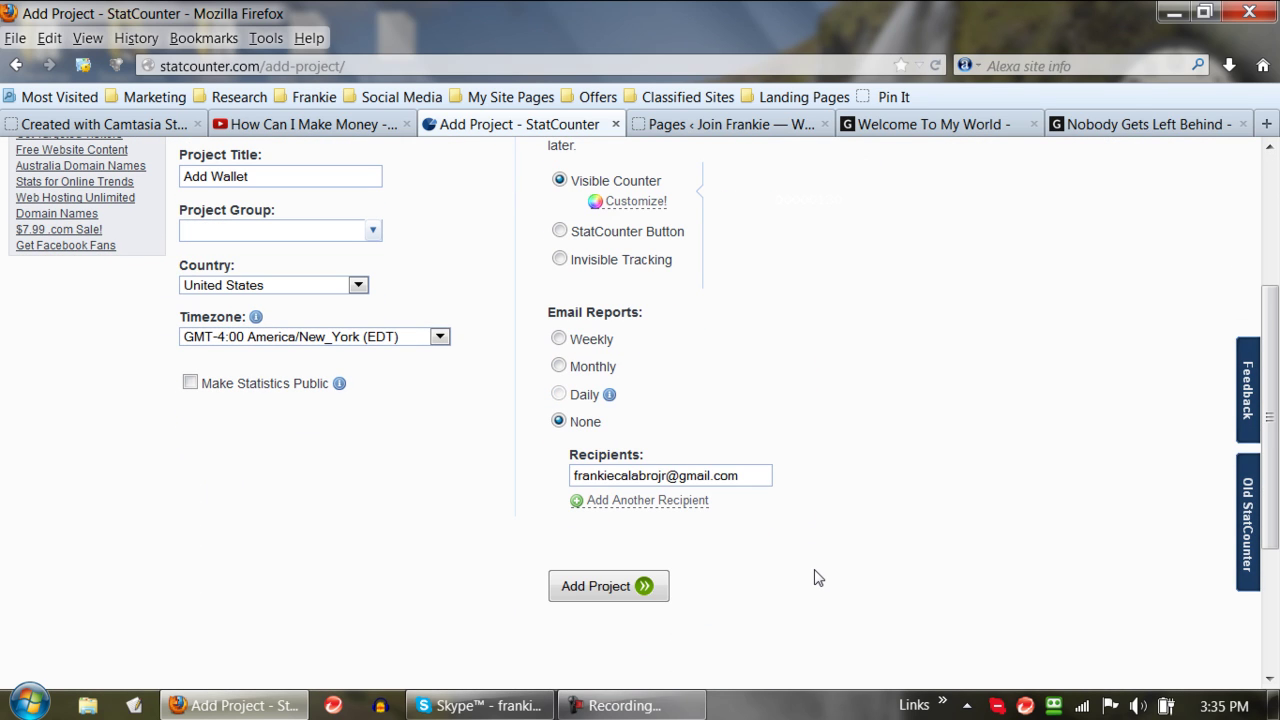
pyautogui.click(624, 592)
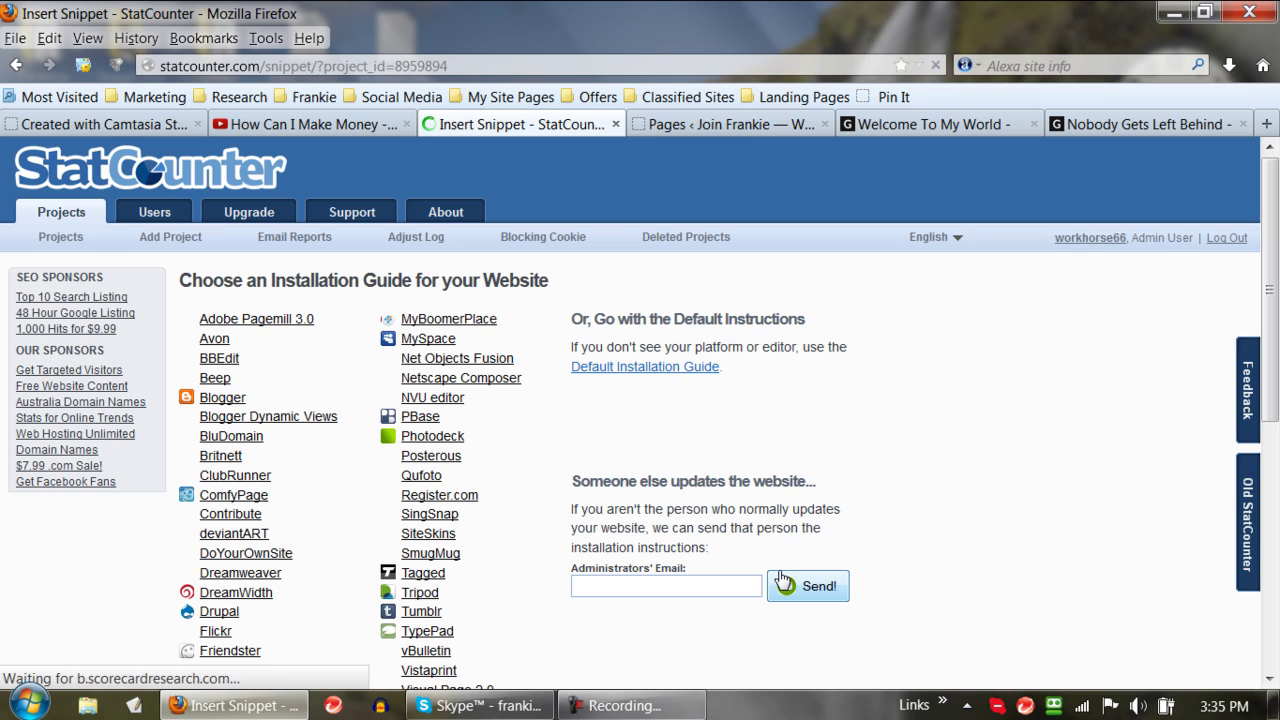
# Choose WordPress as the website platform and open the WordPress.org installation guide
pyautogui.scroll(-6, 659, 605)
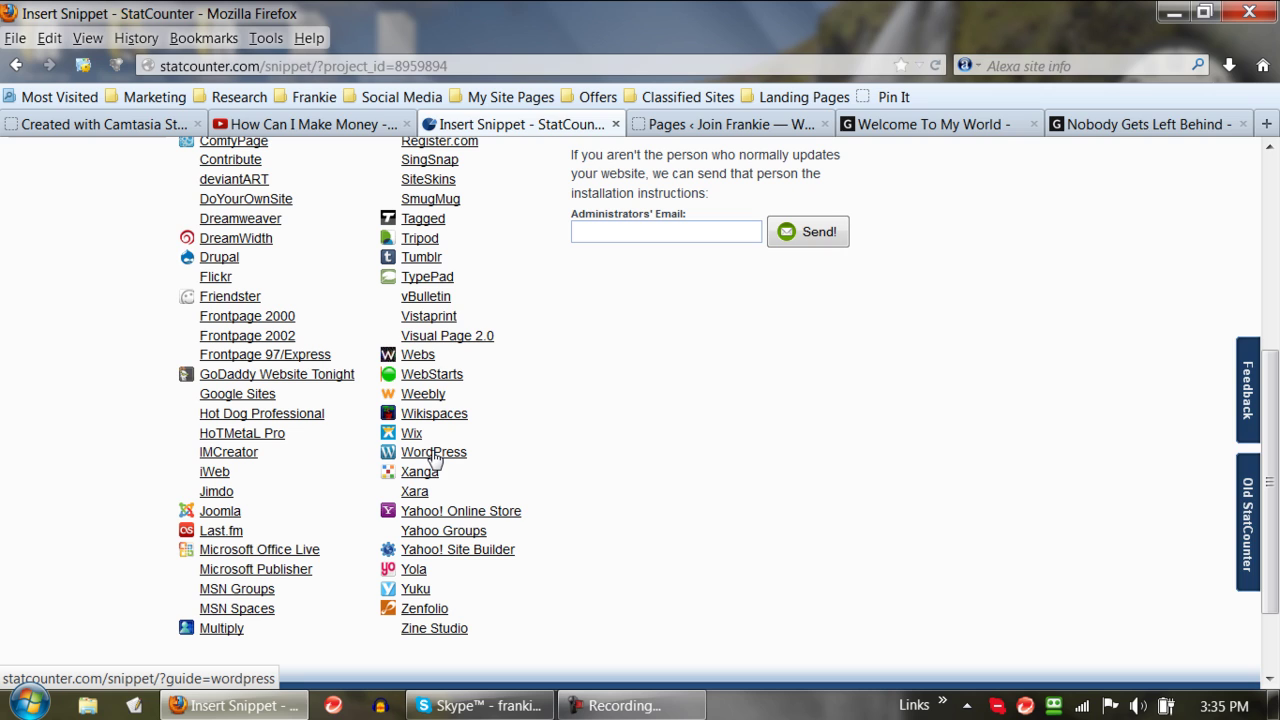
pyautogui.click(433, 456)
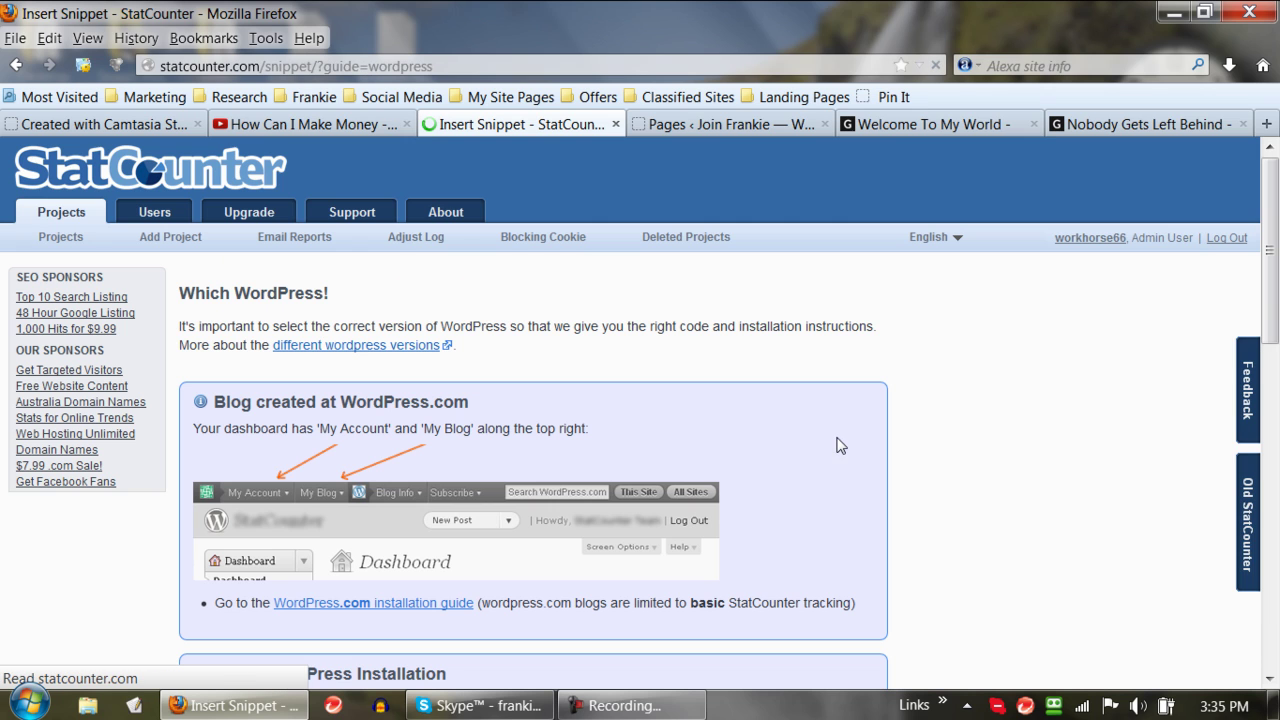
pyautogui.scroll(-2, 952, 476)
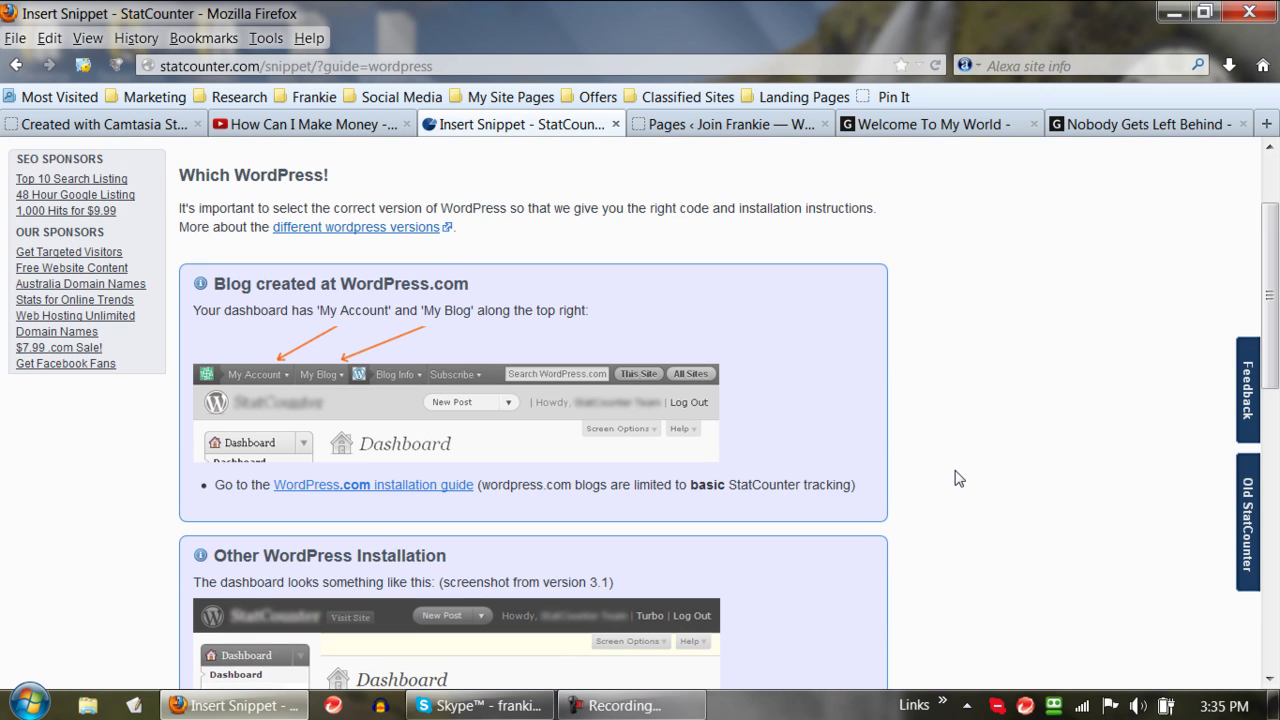
pyautogui.scroll(-2, 955, 478)
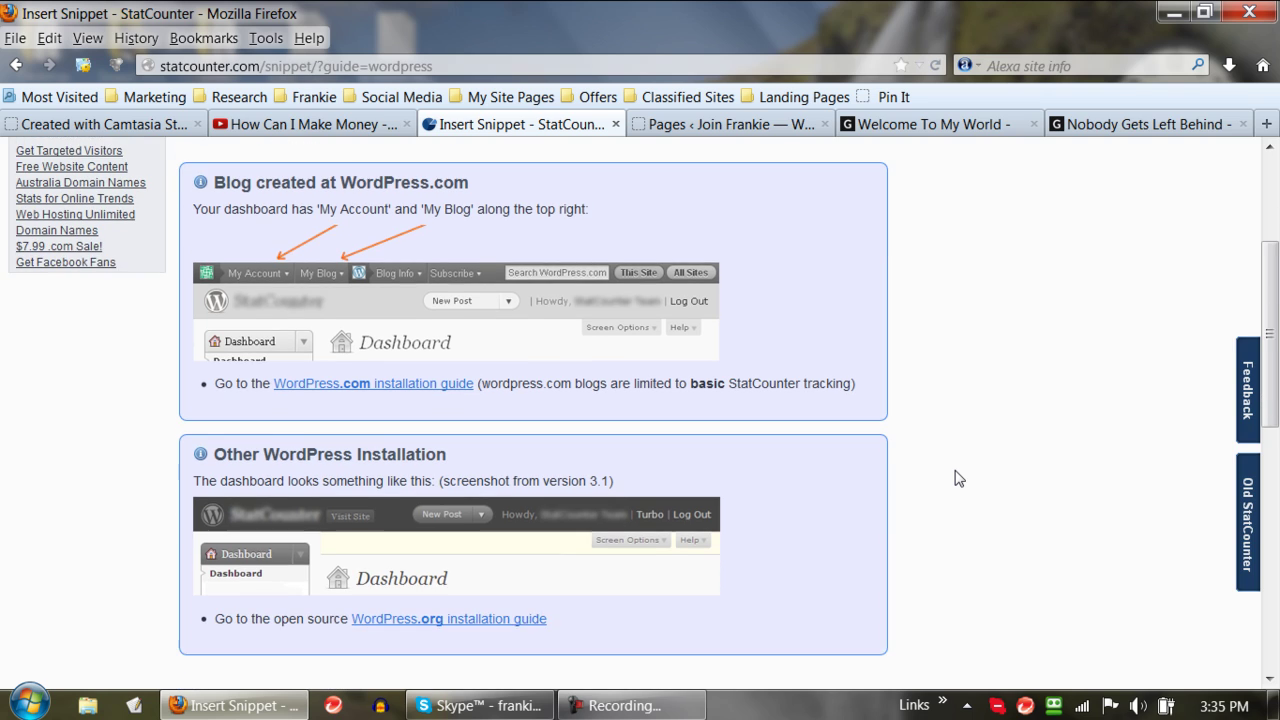
pyautogui.scroll(-2, 955, 480)
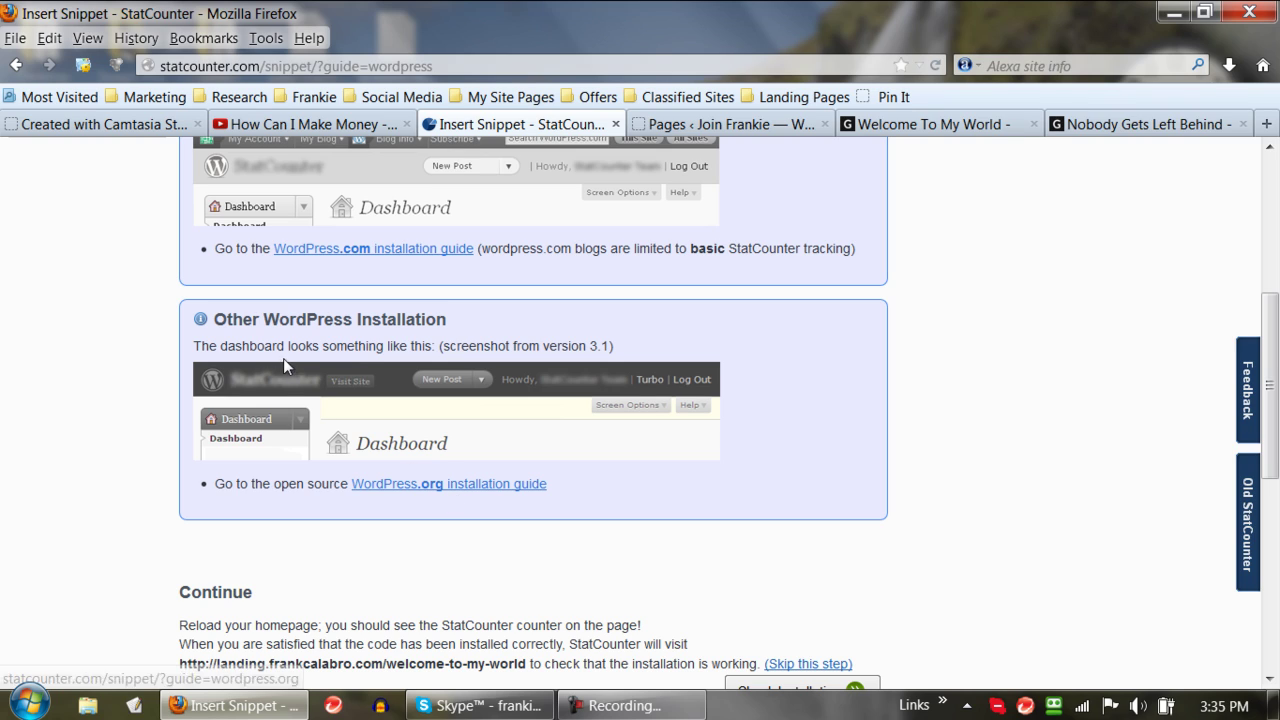
pyautogui.click(464, 491)
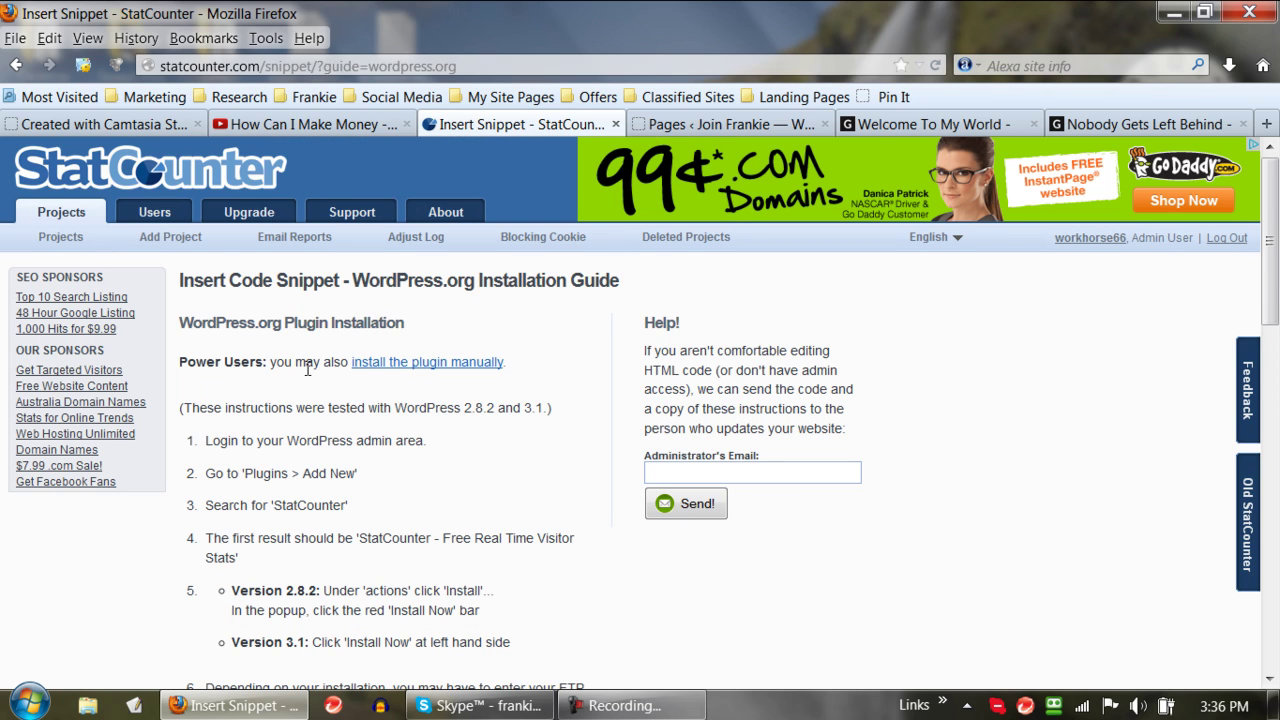
# Go to the manual installation instructions and copy the entire Standard StatCounter code snippet
pyautogui.click(445, 369)
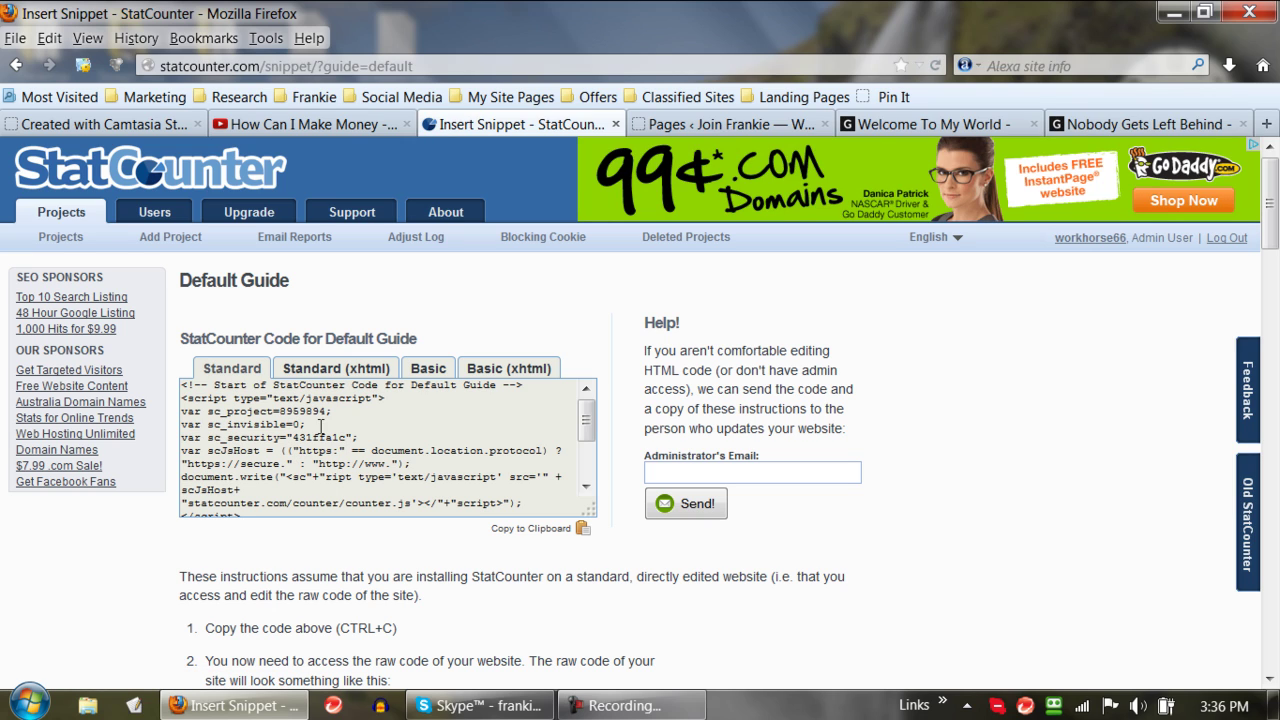
pyautogui.click(302, 449)
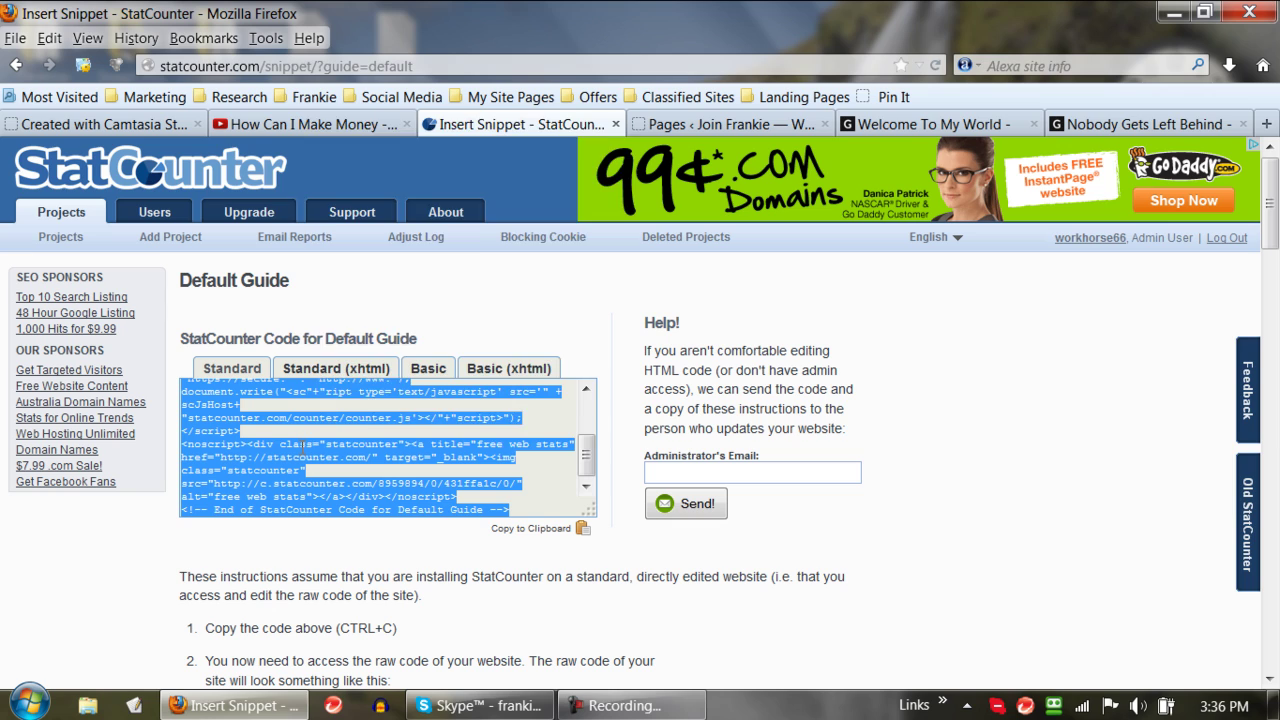
pyautogui.rightClick(302, 446)
pyautogui.click(355, 190)
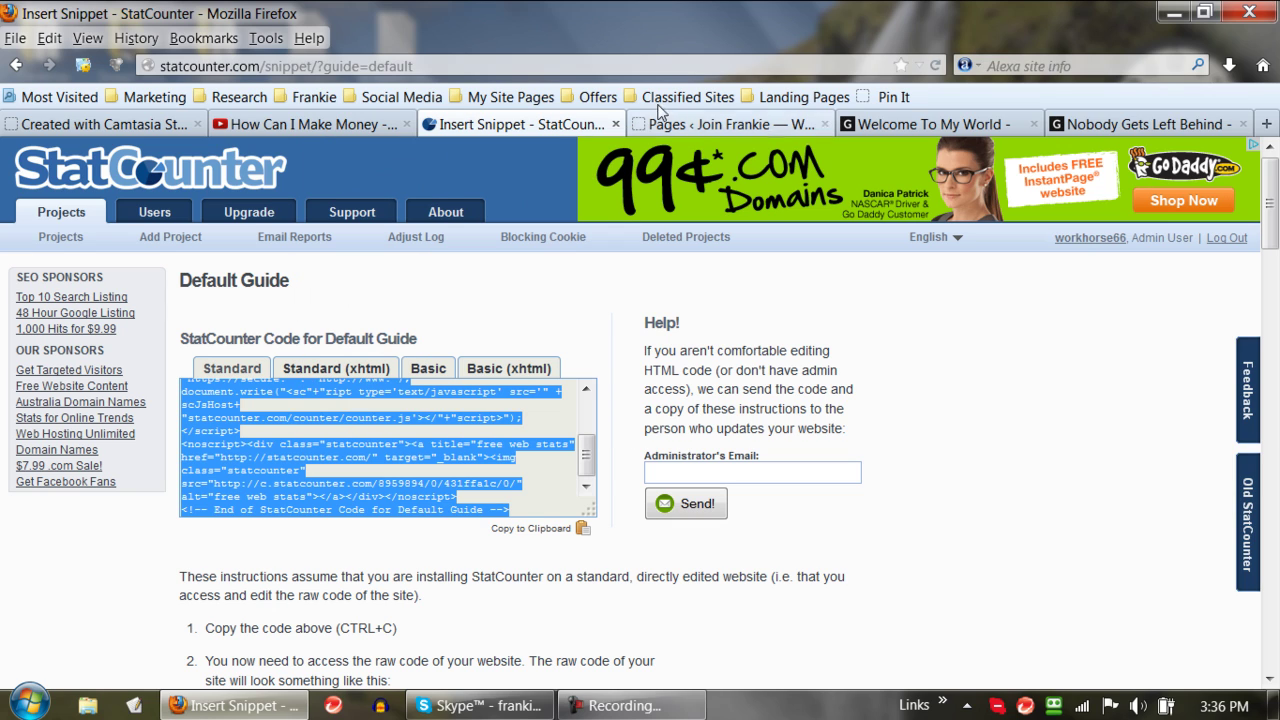
# Revisit the live Welcome To My World page and open that page for editing from the WordPress Pages list
pyautogui.click(703, 128)
pyautogui.click(940, 127)
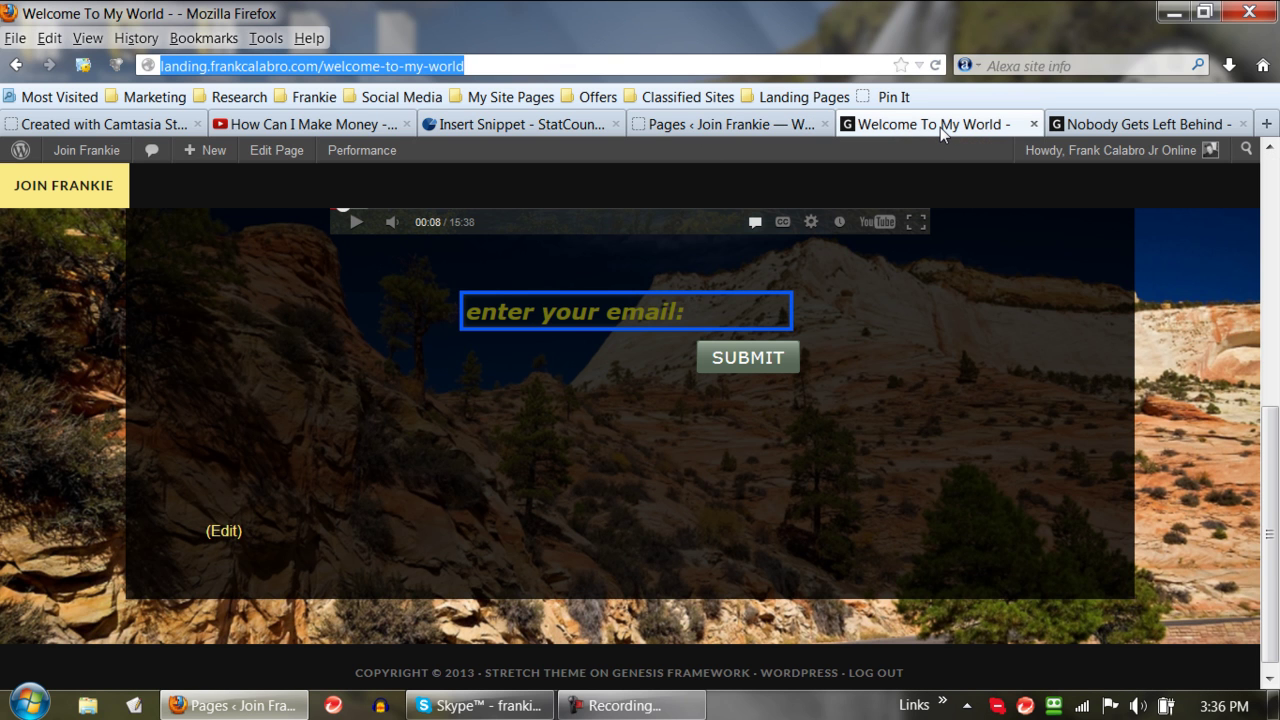
pyautogui.scroll(5, 976, 269)
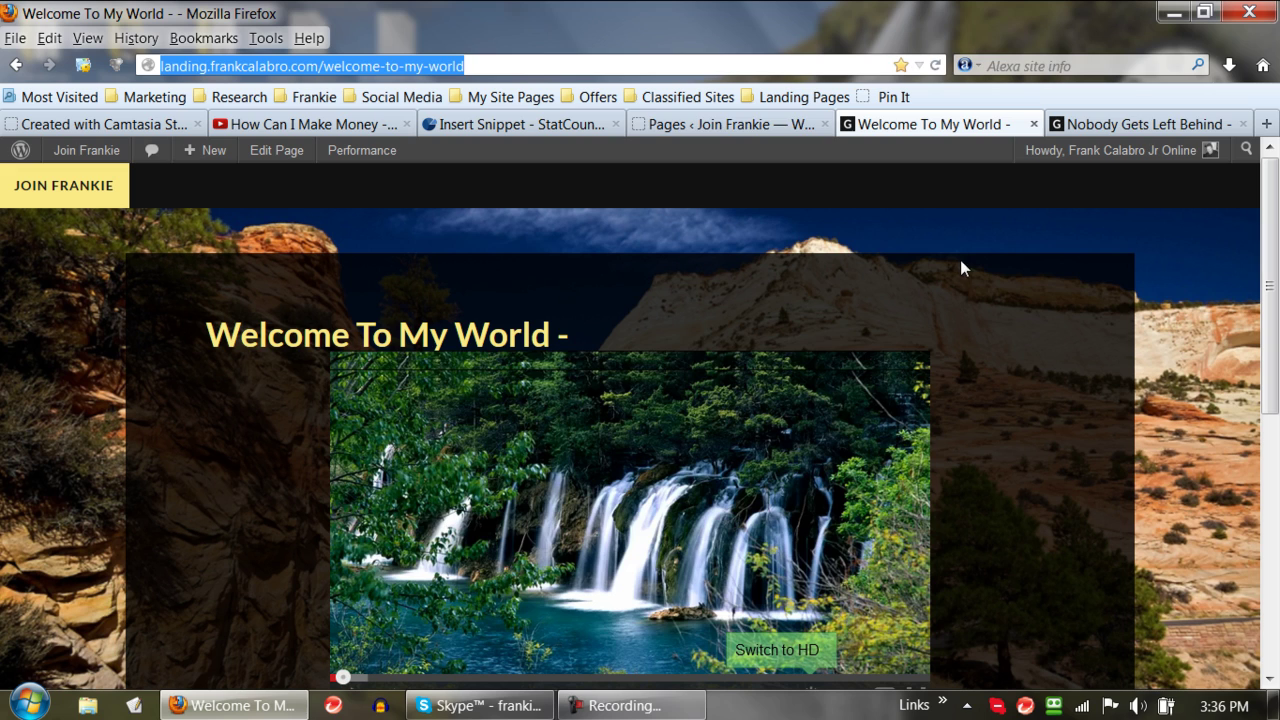
pyautogui.click(735, 124)
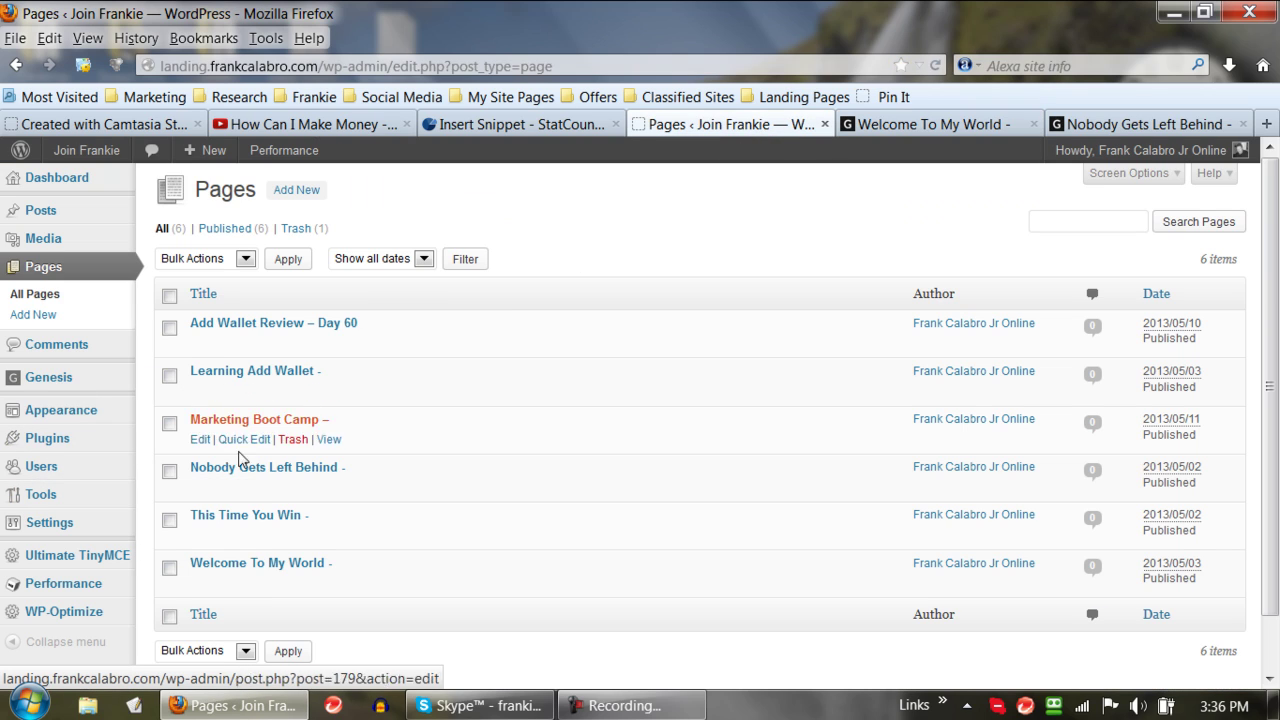
pyautogui.click(205, 583)
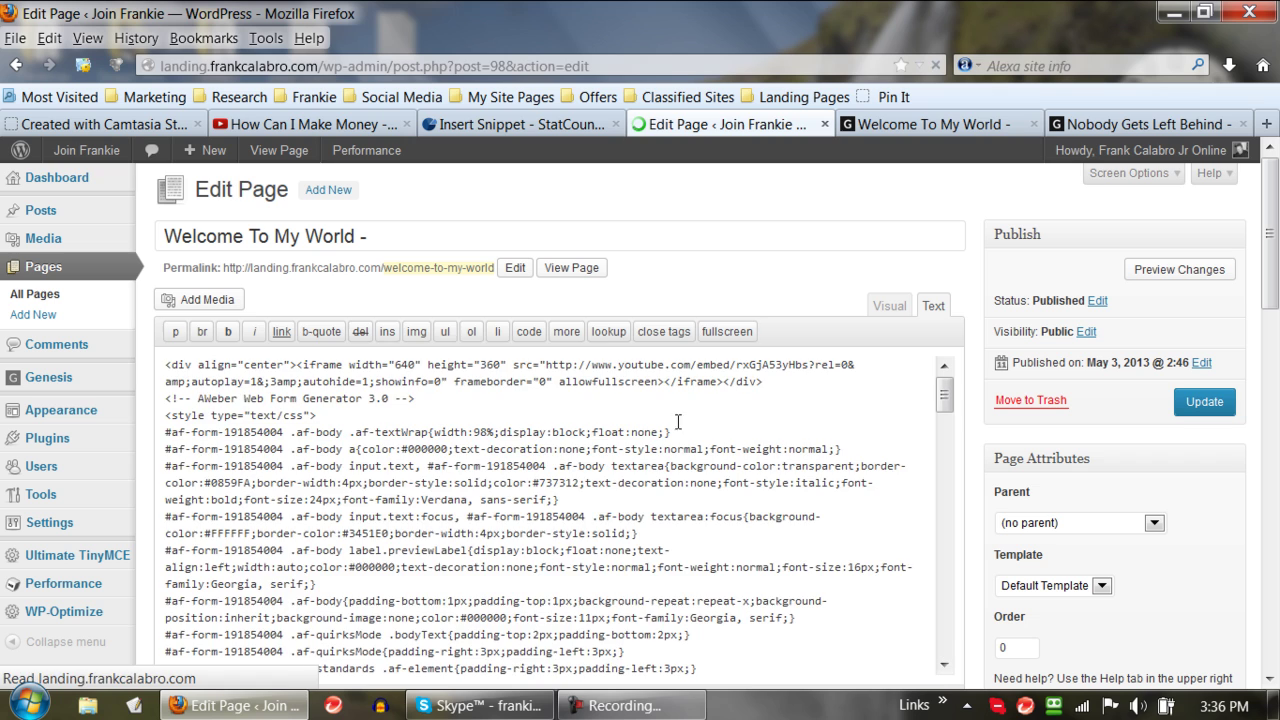
# Paste the StatCounter code on a new line after the closing AWeber Web Form Generator comment in the page's text
pyautogui.scroll(-5, 678, 420)
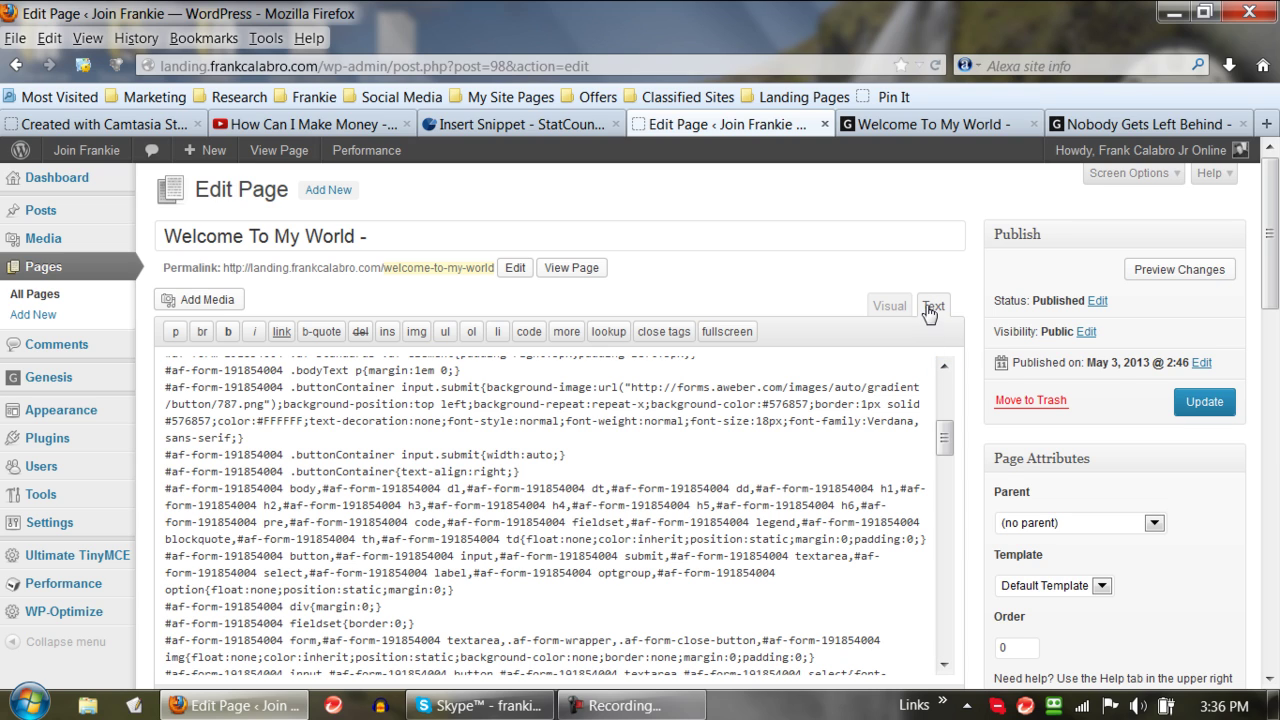
pyautogui.scroll(-2, 805, 309)
pyautogui.scroll(-2, 800, 307)
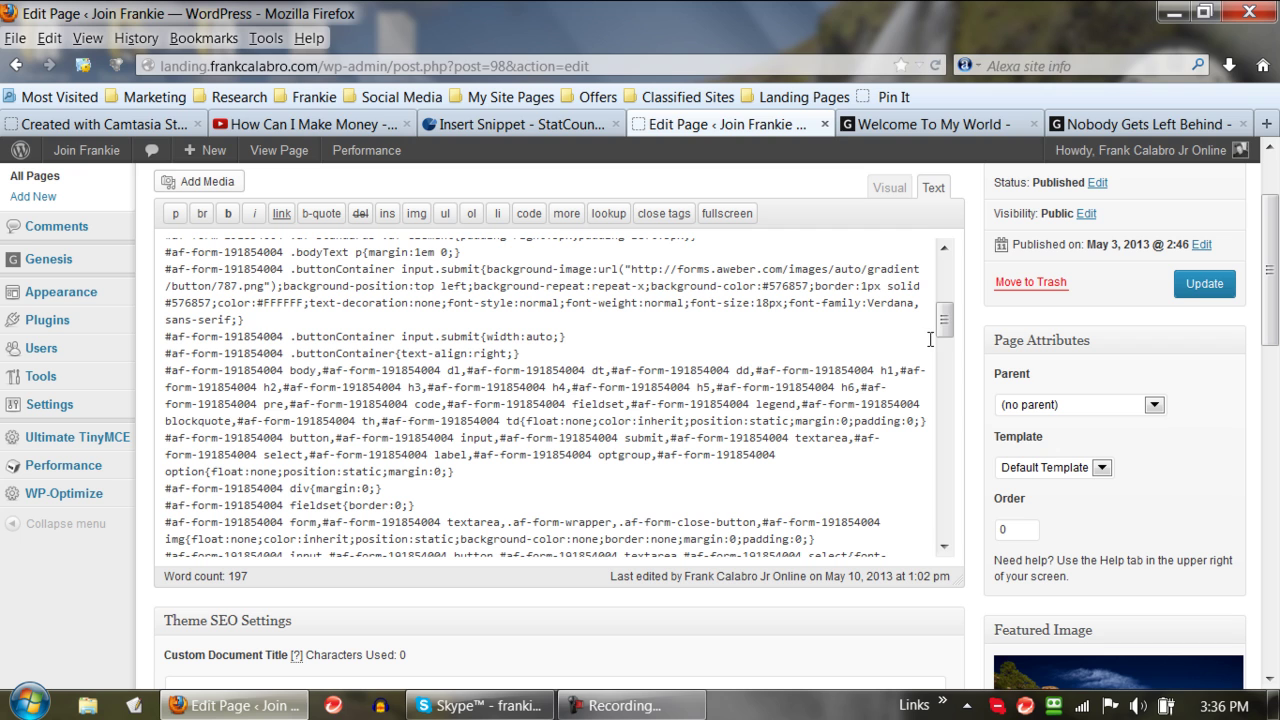
pyautogui.moveTo(944, 330); pyautogui.dragTo(947, 550)
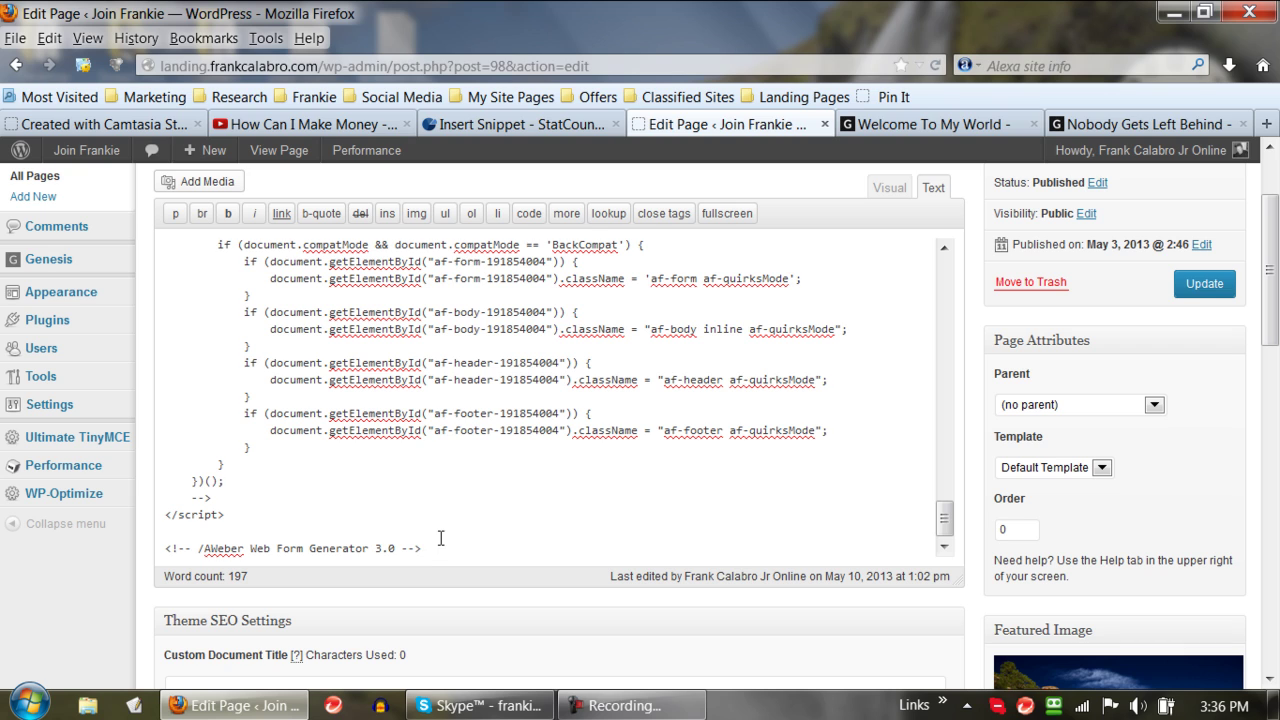
pyautogui.press('Return')
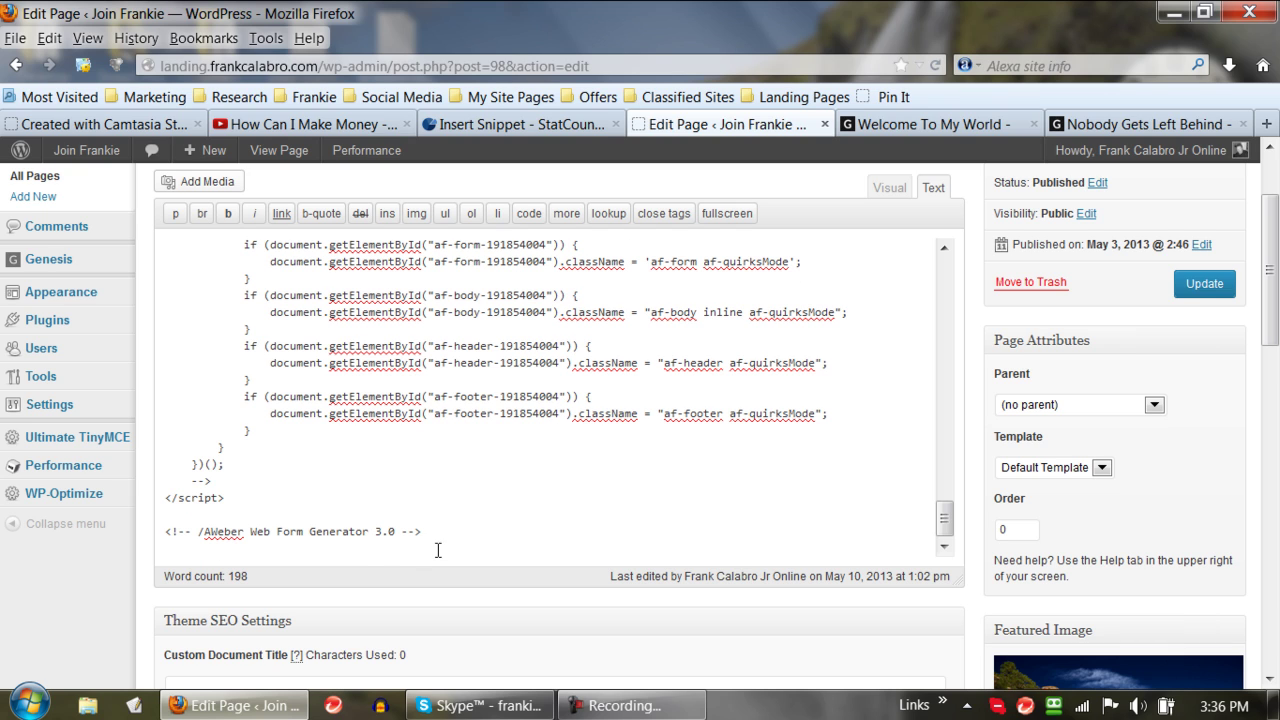
pyautogui.rightClick(368, 553)
pyautogui.click(430, 290)
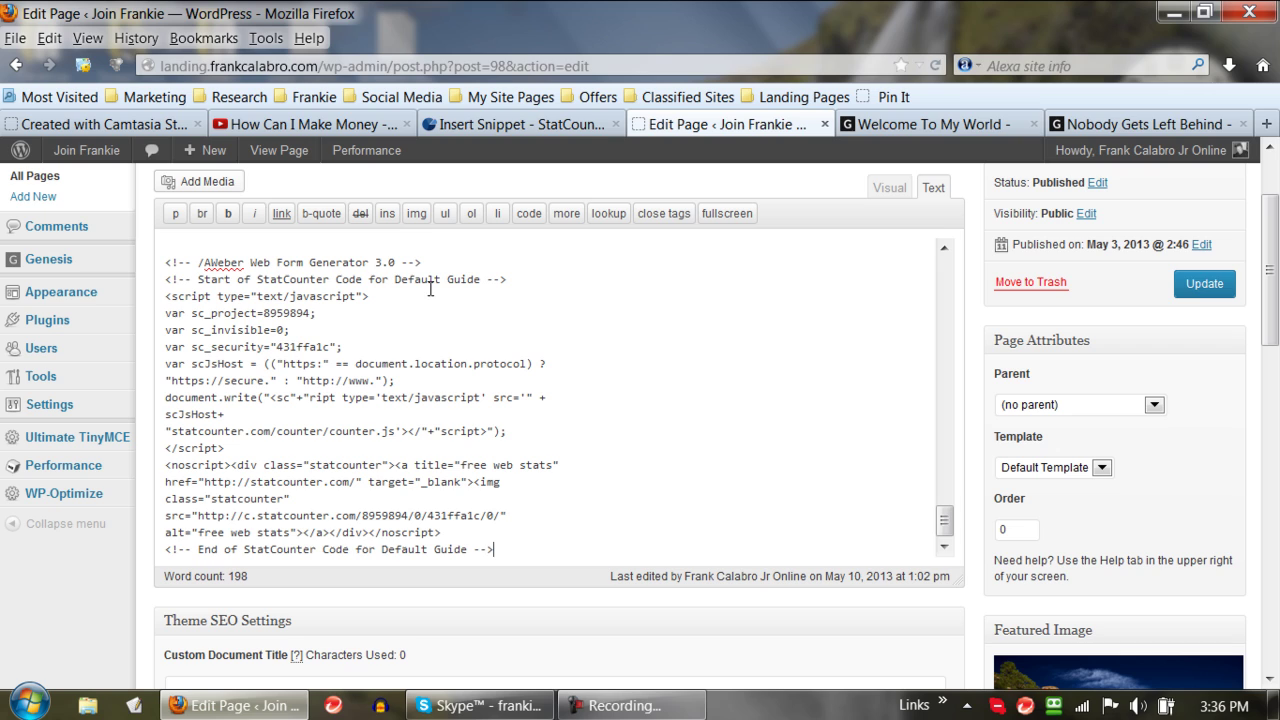
# Update the page with the added code and reload the live Welcome To My World page to check the counter below the email form
pyautogui.click(1198, 300)
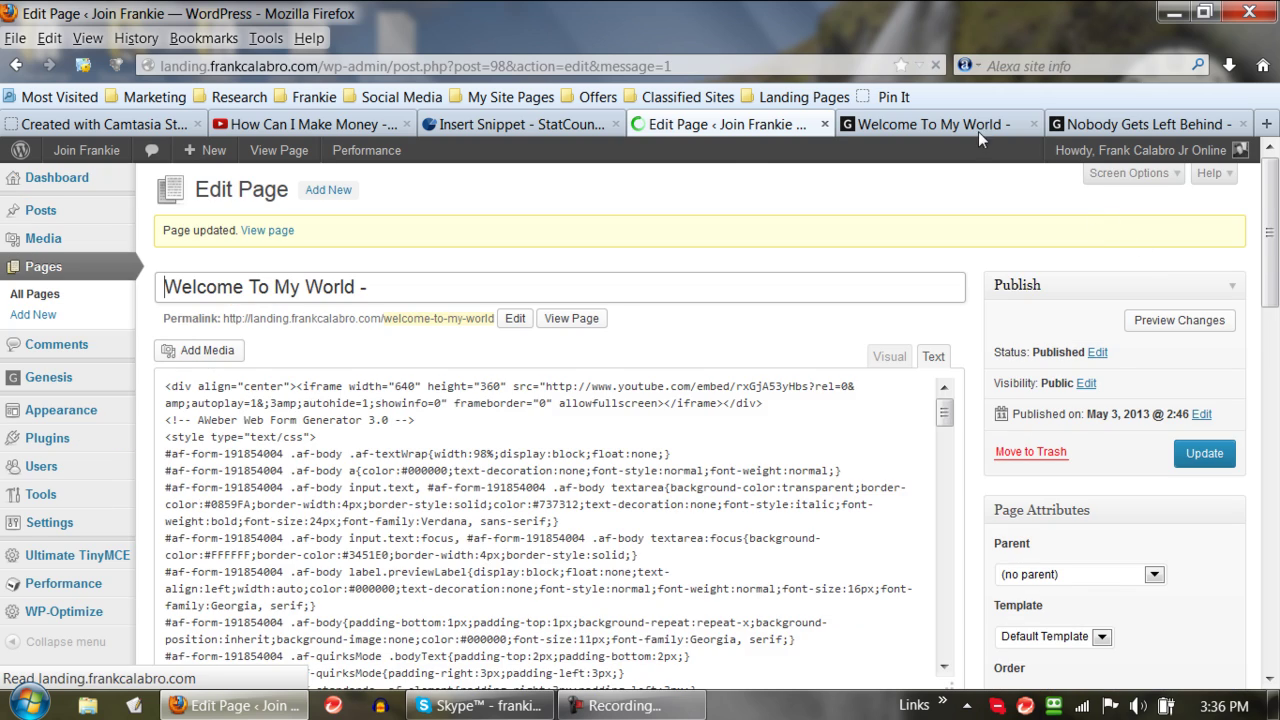
pyautogui.click(918, 129)
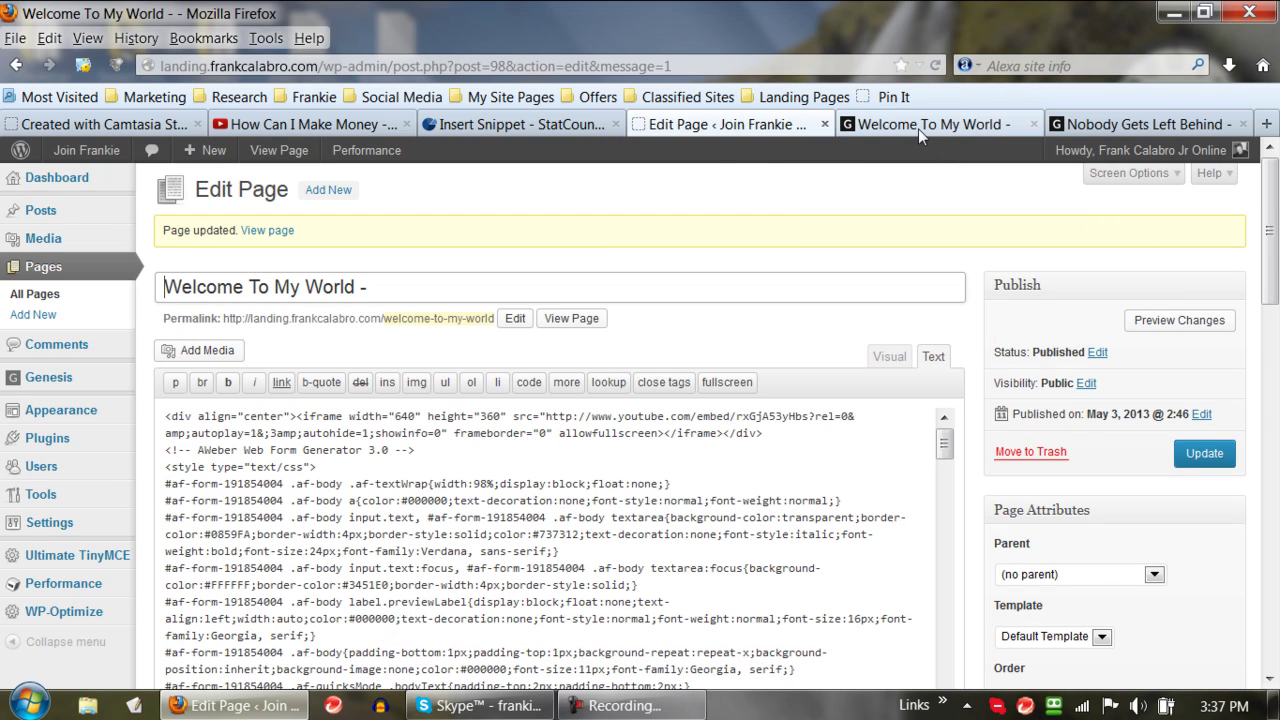
pyautogui.click(937, 65)
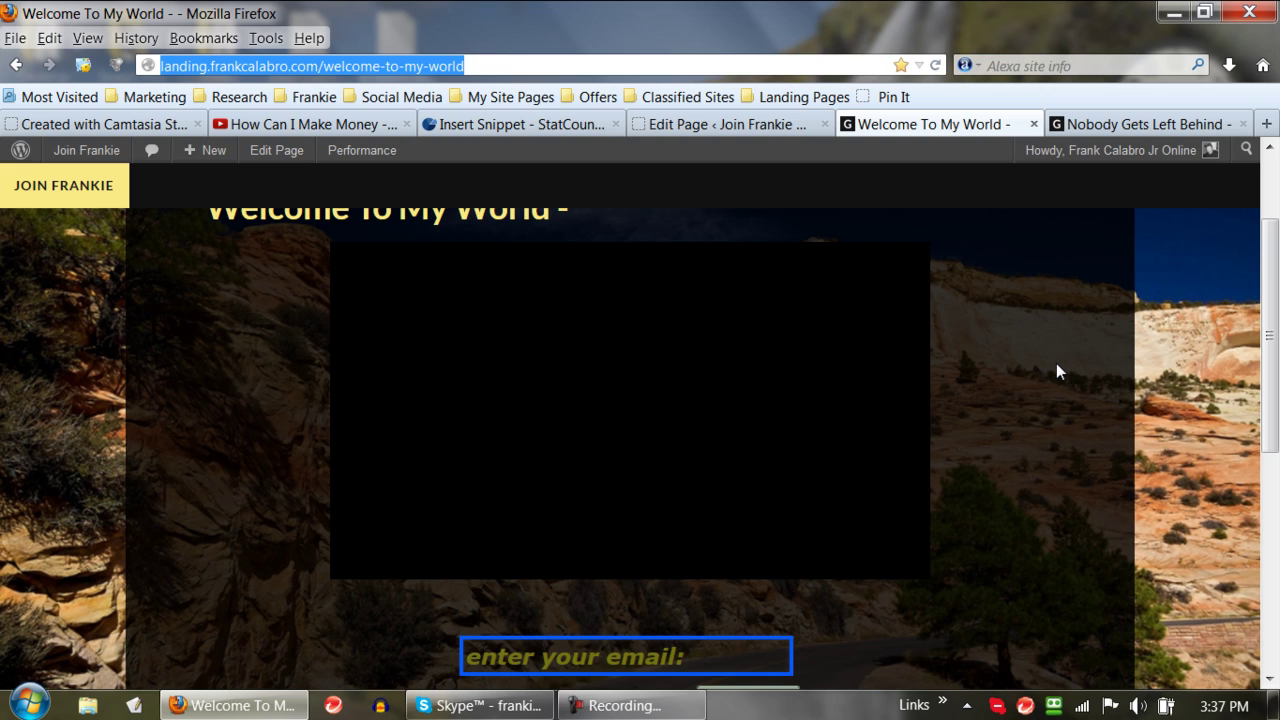
pyautogui.scroll(-7, 1056, 363)
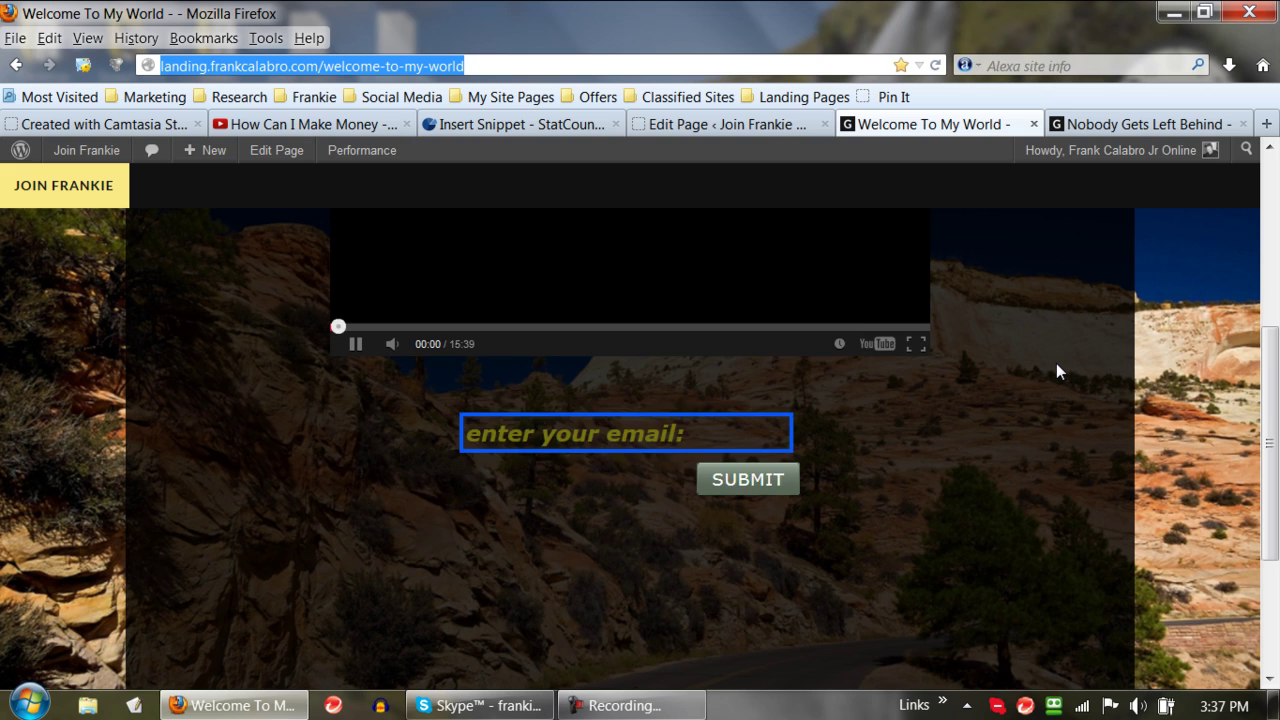
pyautogui.scroll(-1, 1032, 378)
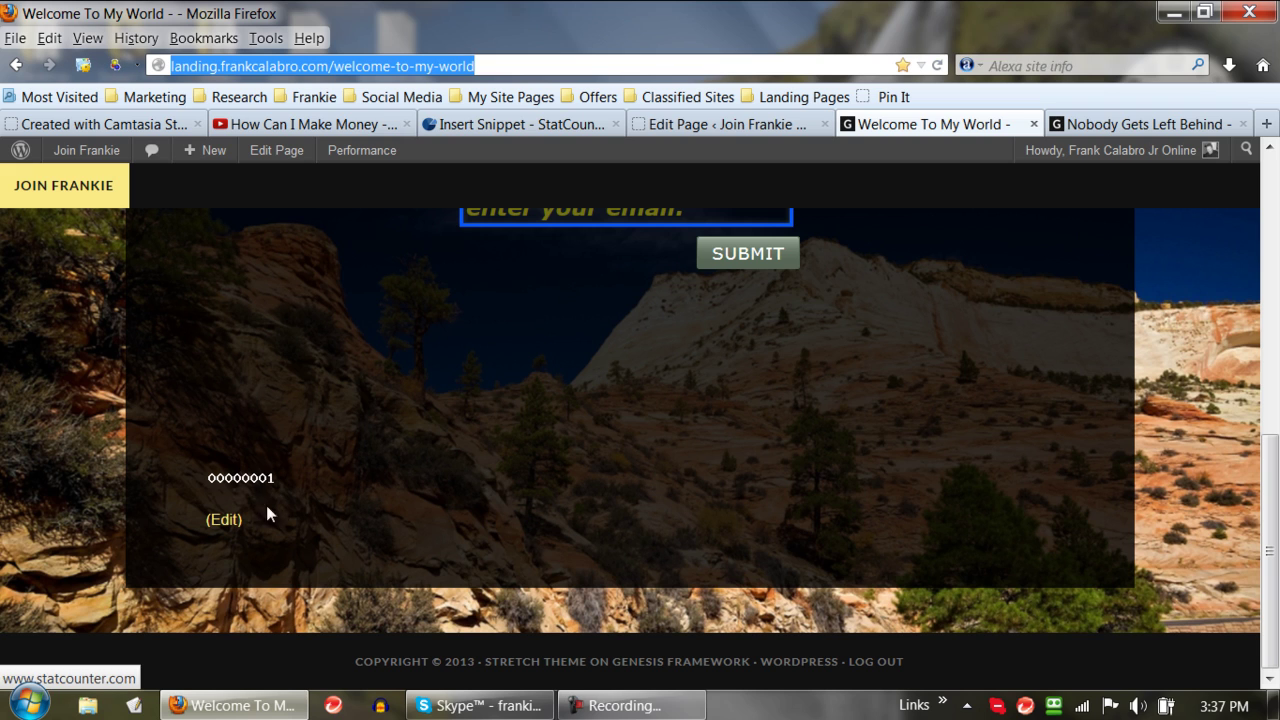
pyautogui.scroll(4, 394, 416)
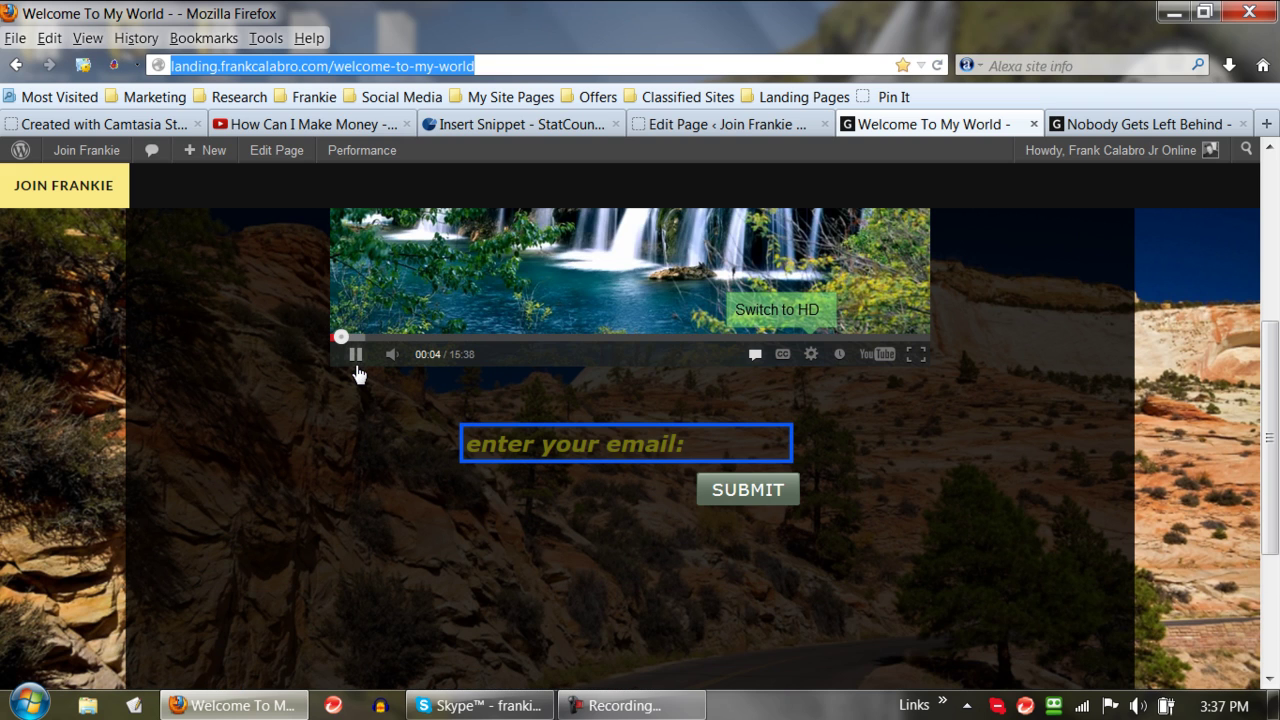
pyautogui.scroll(-4, 285, 407)
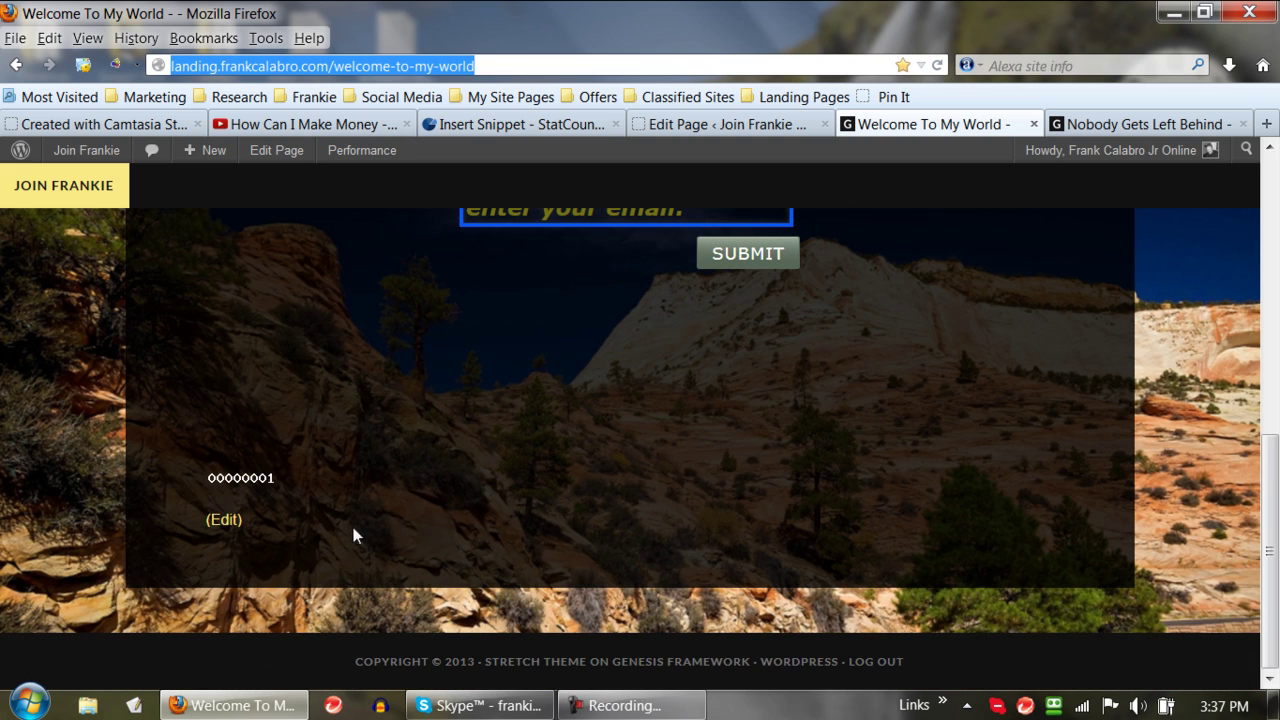
pyautogui.scroll(6, 401, 530)
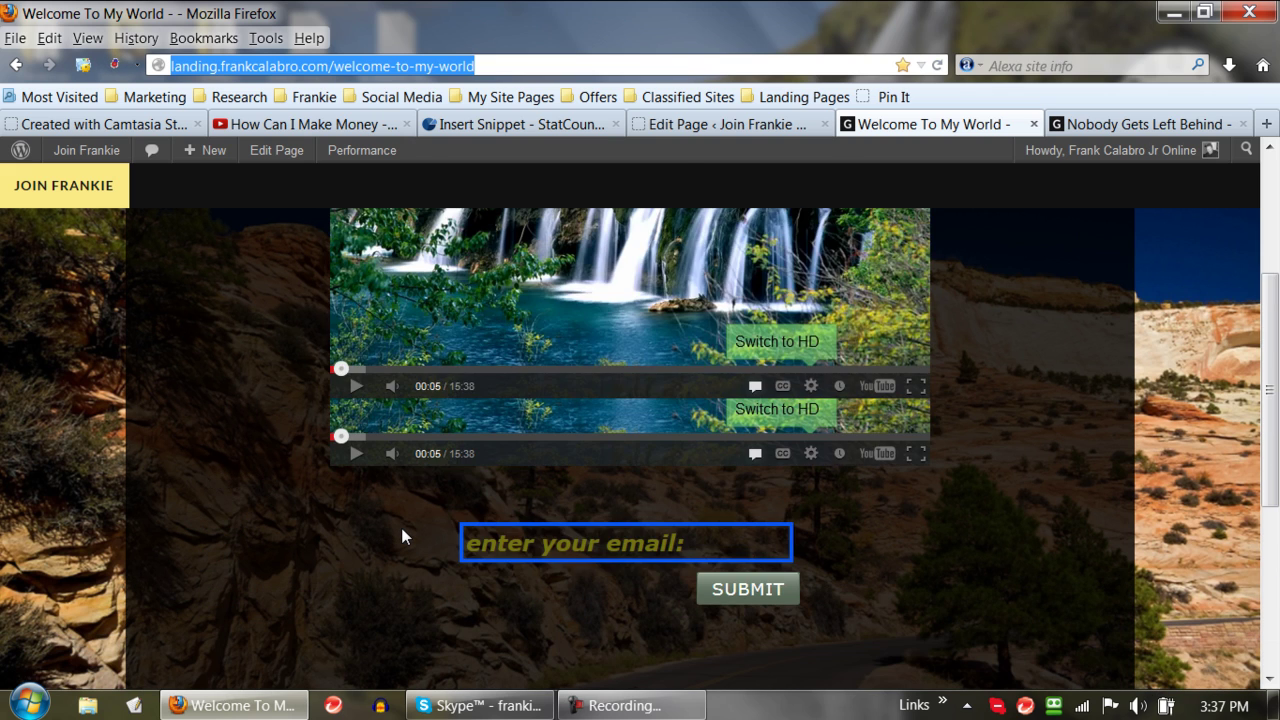
pyautogui.scroll(3, 538, 155)
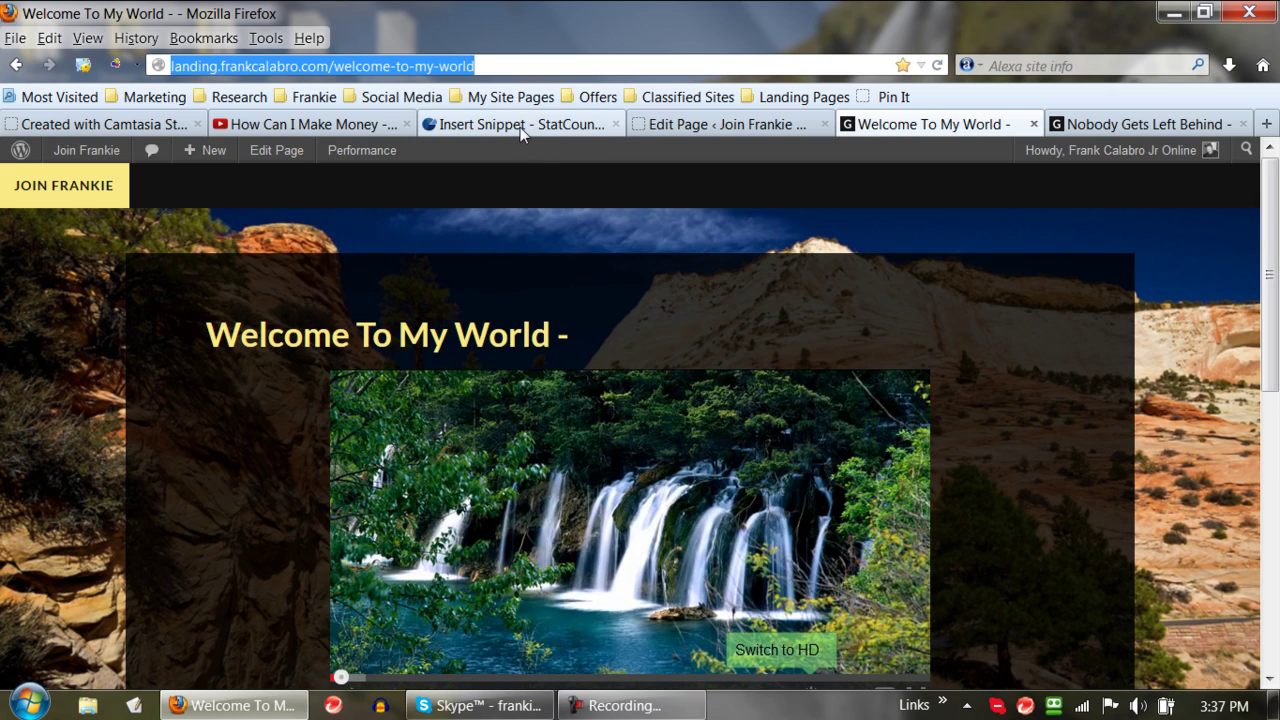
# Return to the StatCounter projects list and review the summary statistics of the boot camp 1 project
pyautogui.click(520, 124)
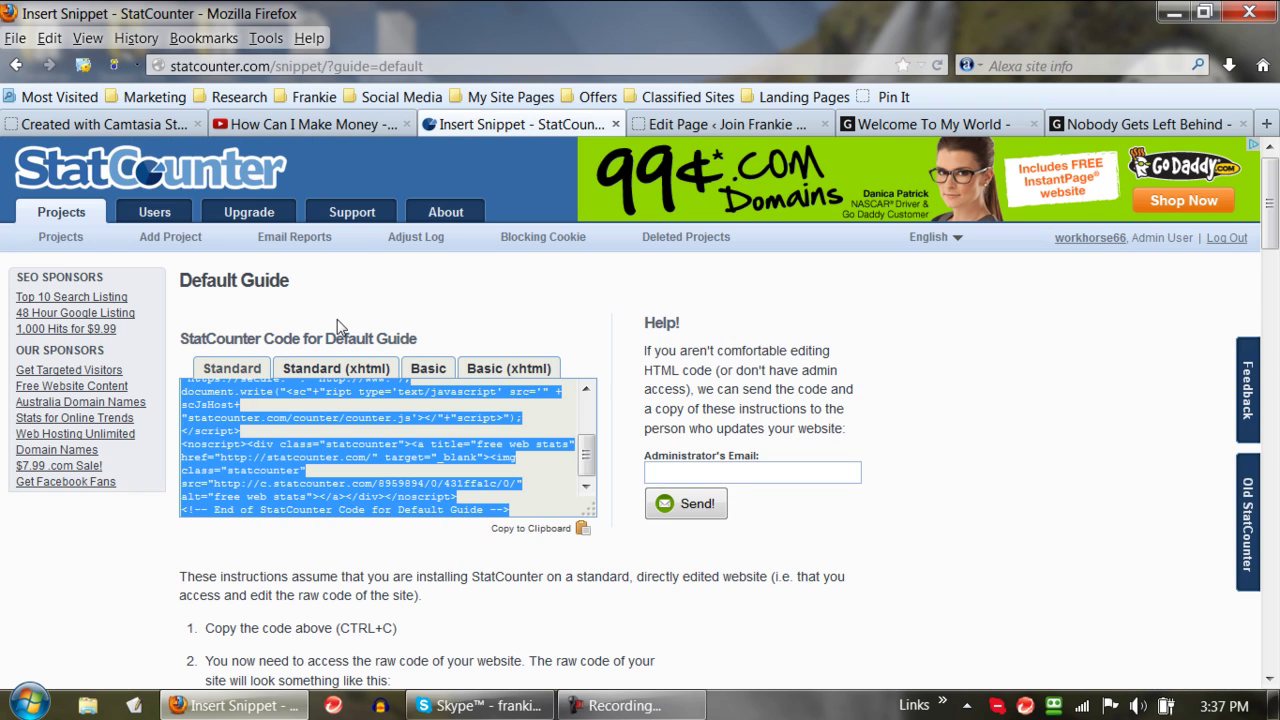
pyautogui.click(78, 237)
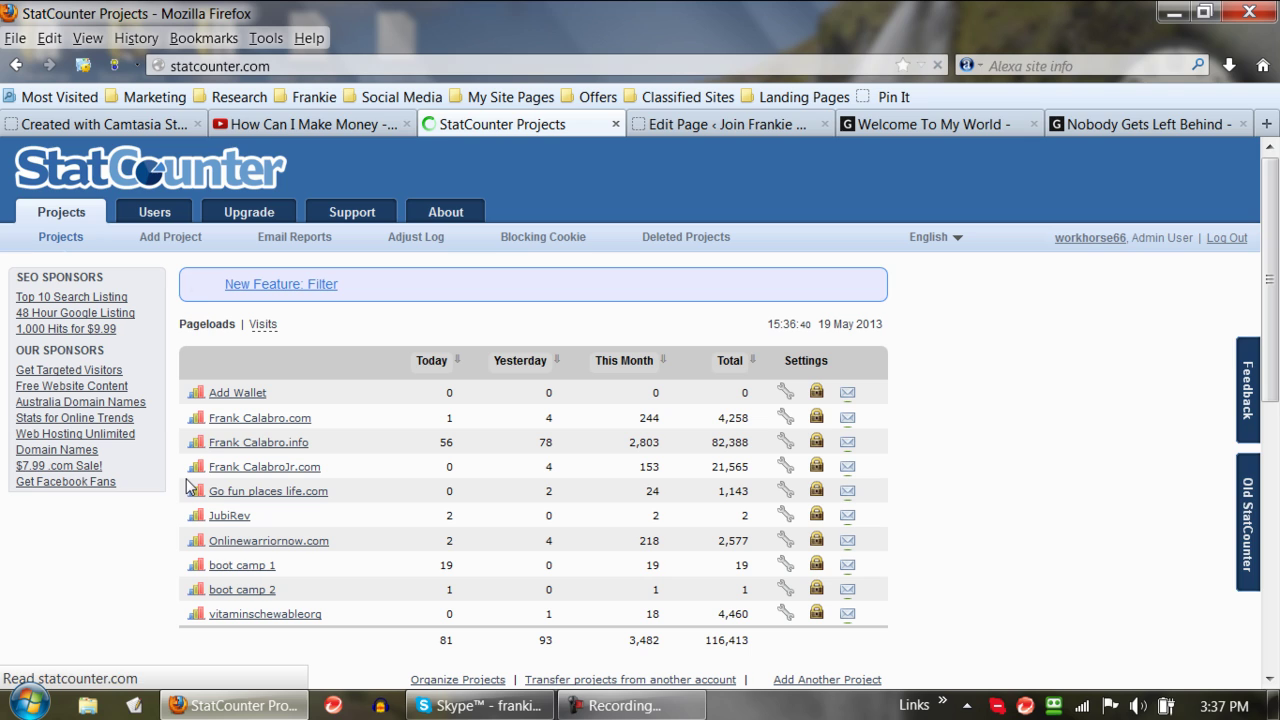
pyautogui.scroll(-2, 109, 514)
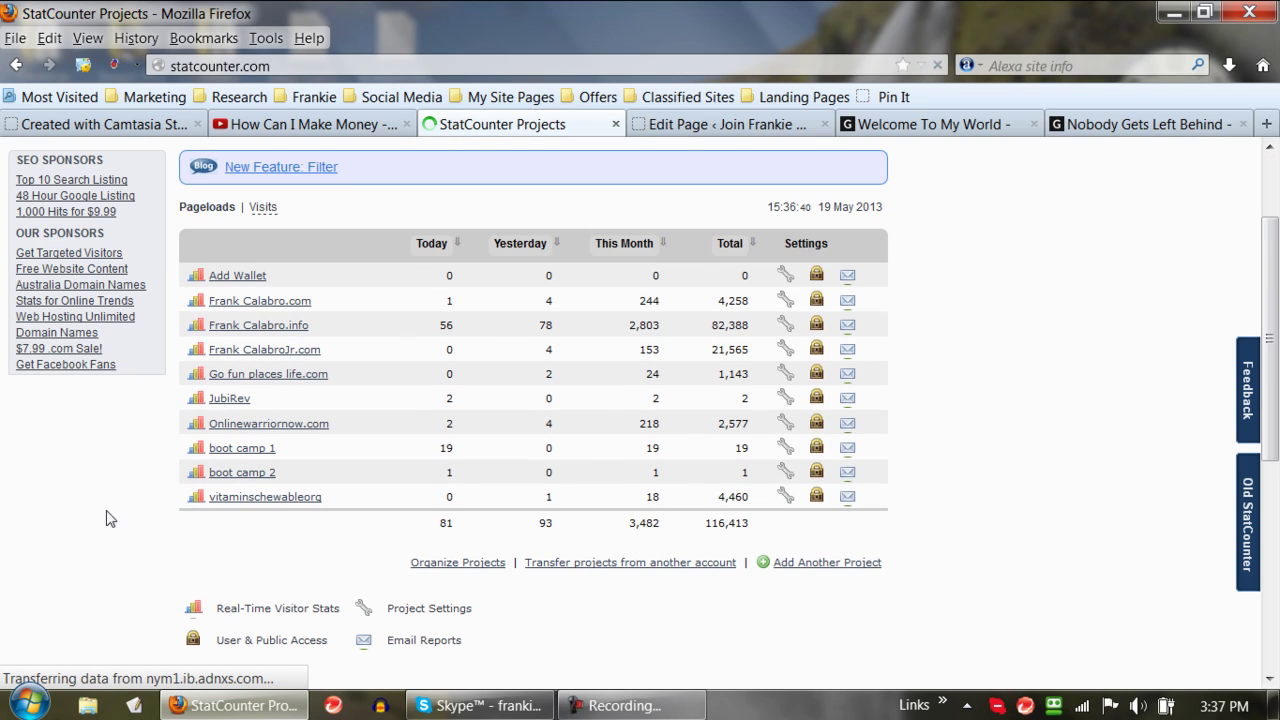
pyautogui.click(242, 457)
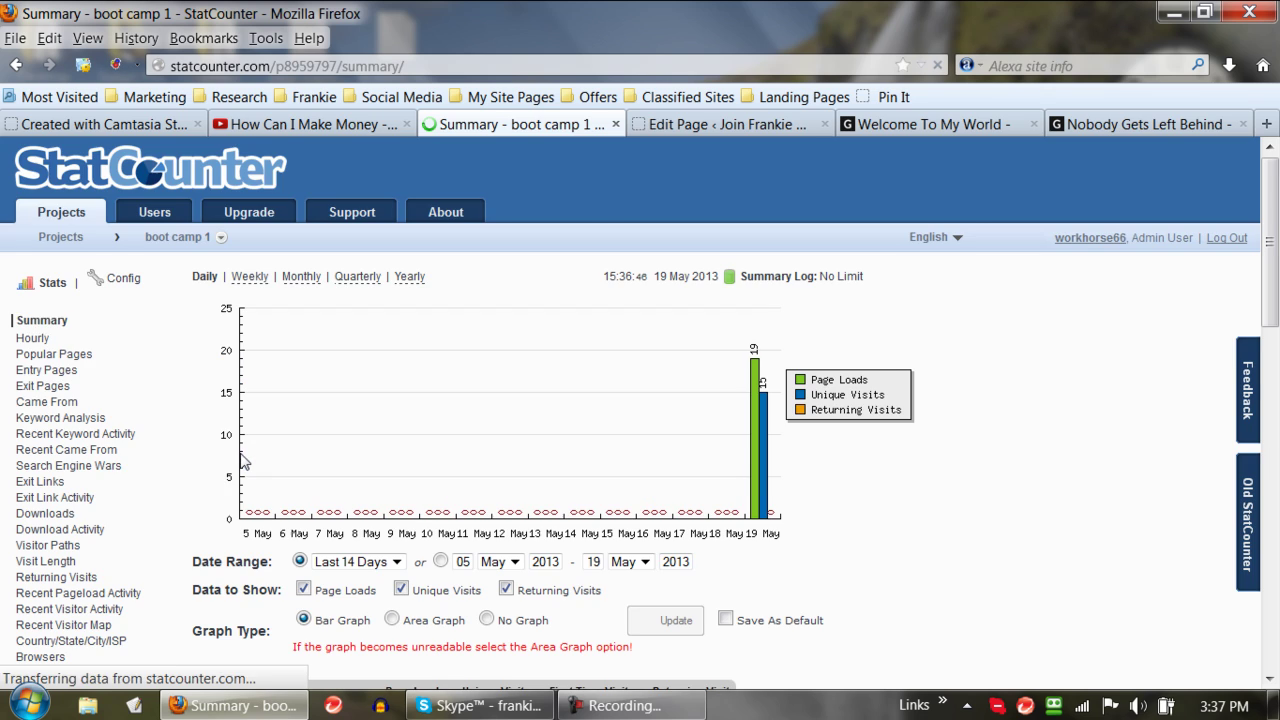
pyautogui.scroll(-2, 163, 480)
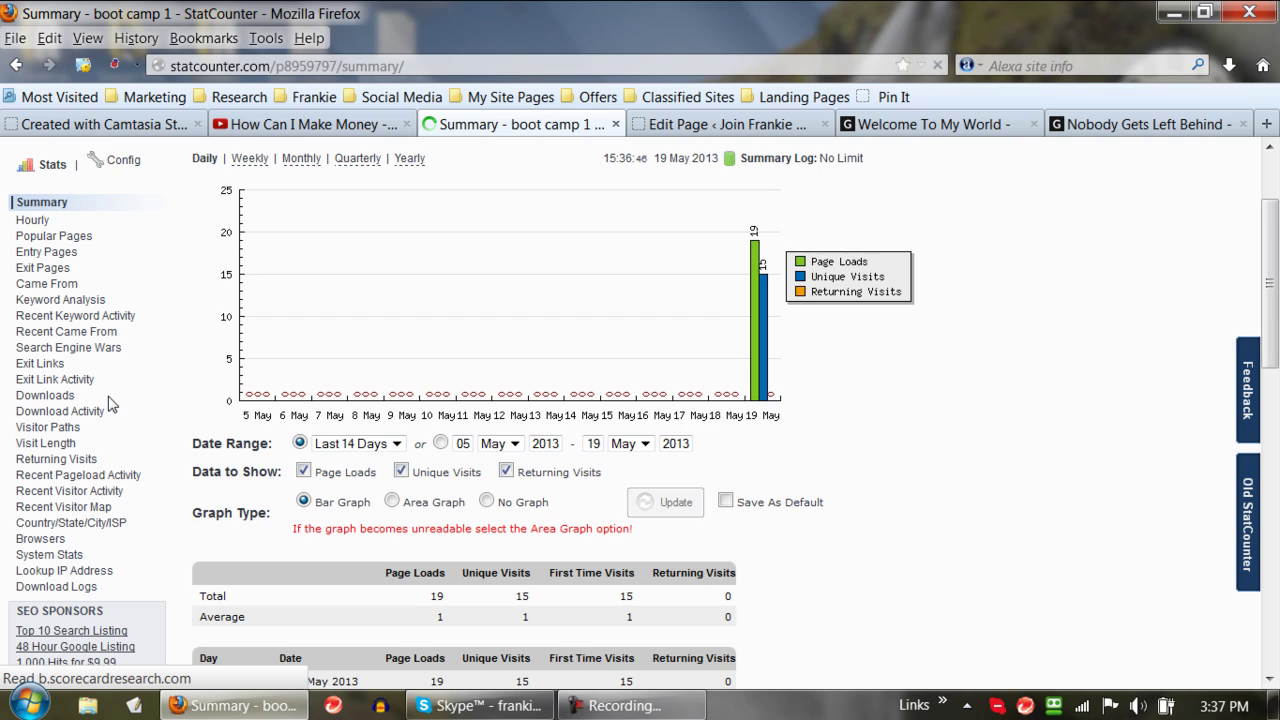
pyautogui.scroll(-2, 110, 403)
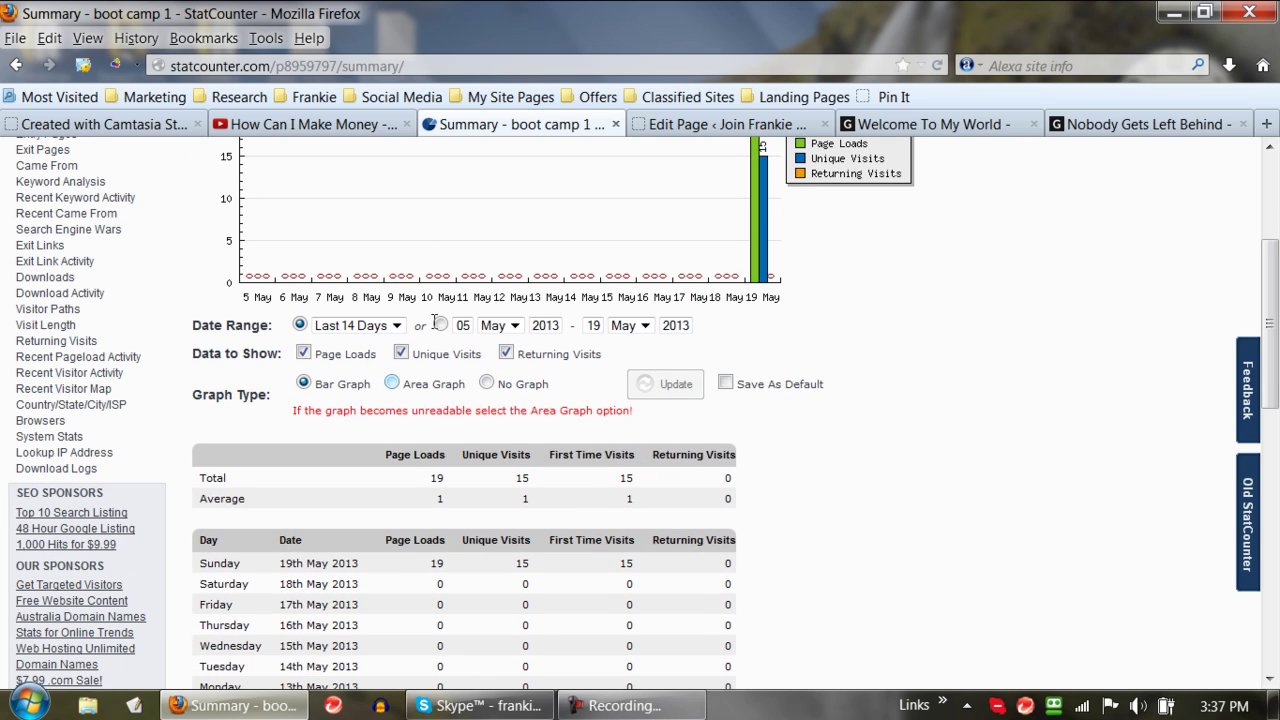
pyautogui.scroll(2, 274, 362)
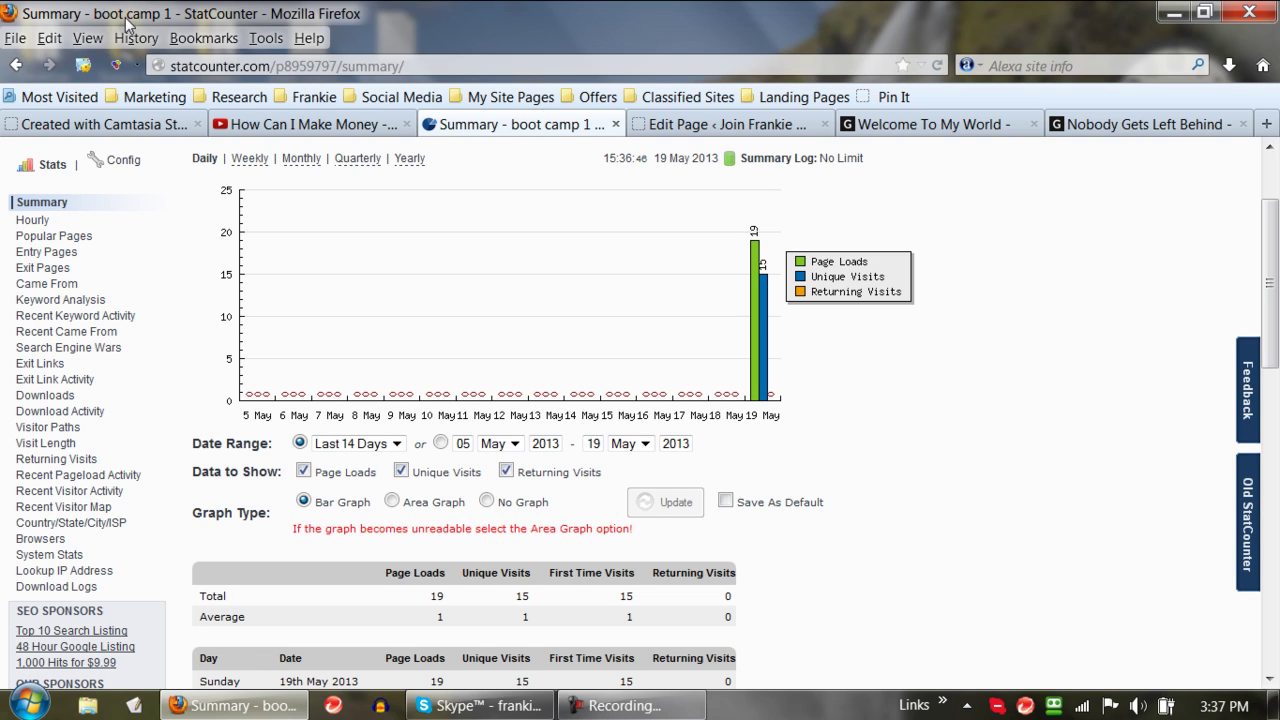
# Enlarge the statistics page by one browser zoom level
pyautogui.click(89, 40)
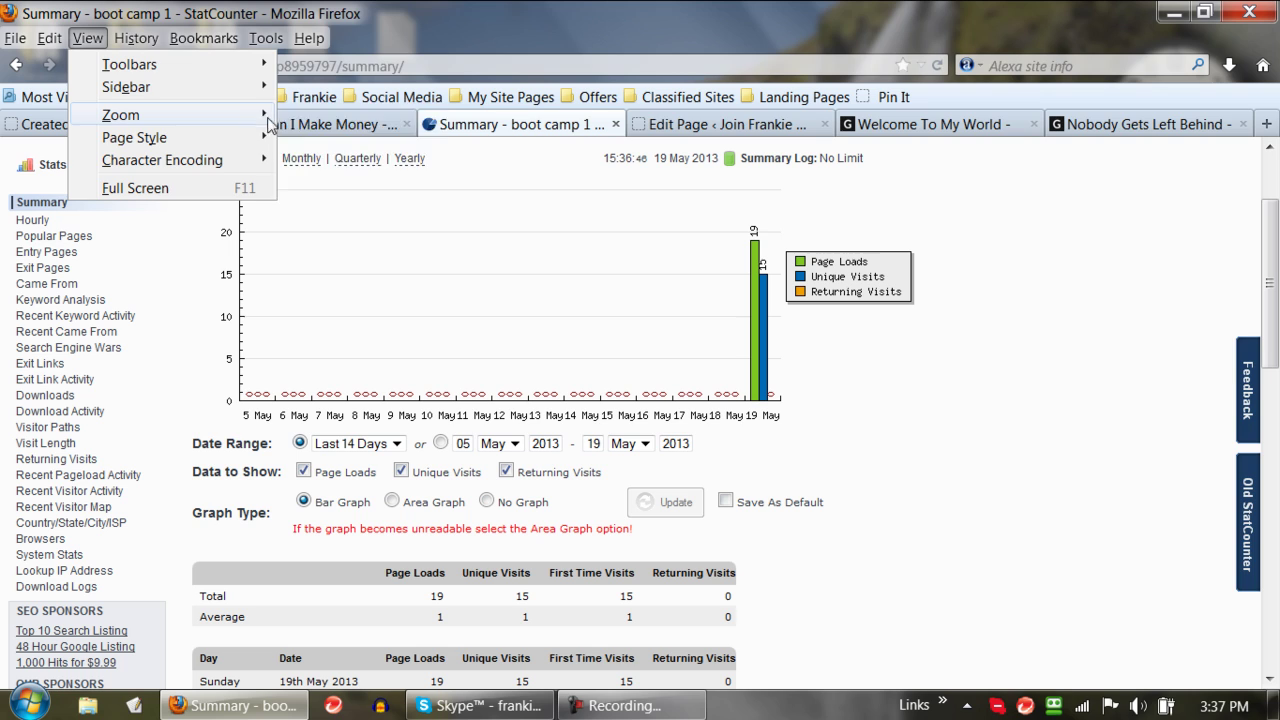
pyautogui.moveTo(143, 114)
pyautogui.press('Escape')
pyautogui.press('Escape')
pyautogui.hotkey('ctrl', '+')
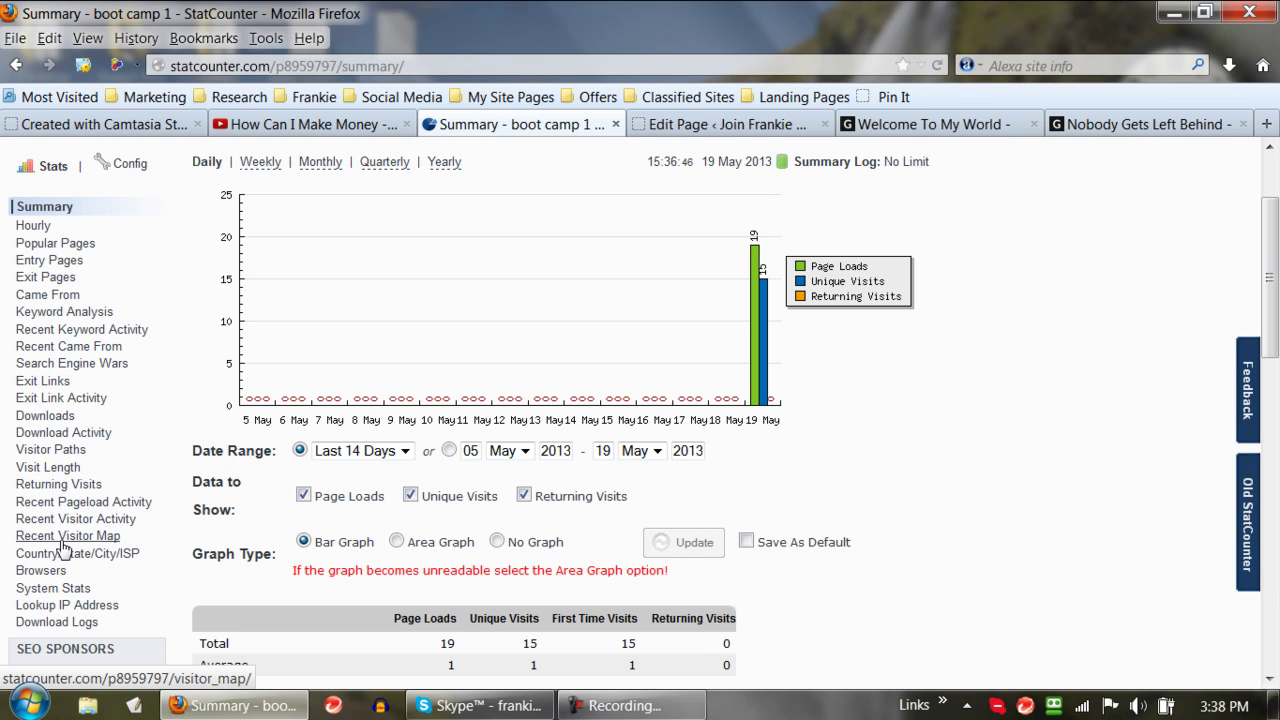
# Open boot camp 1's Recent Visitor Map and view the visit details of the marker in Quebec, Canada
pyautogui.click(62, 540)
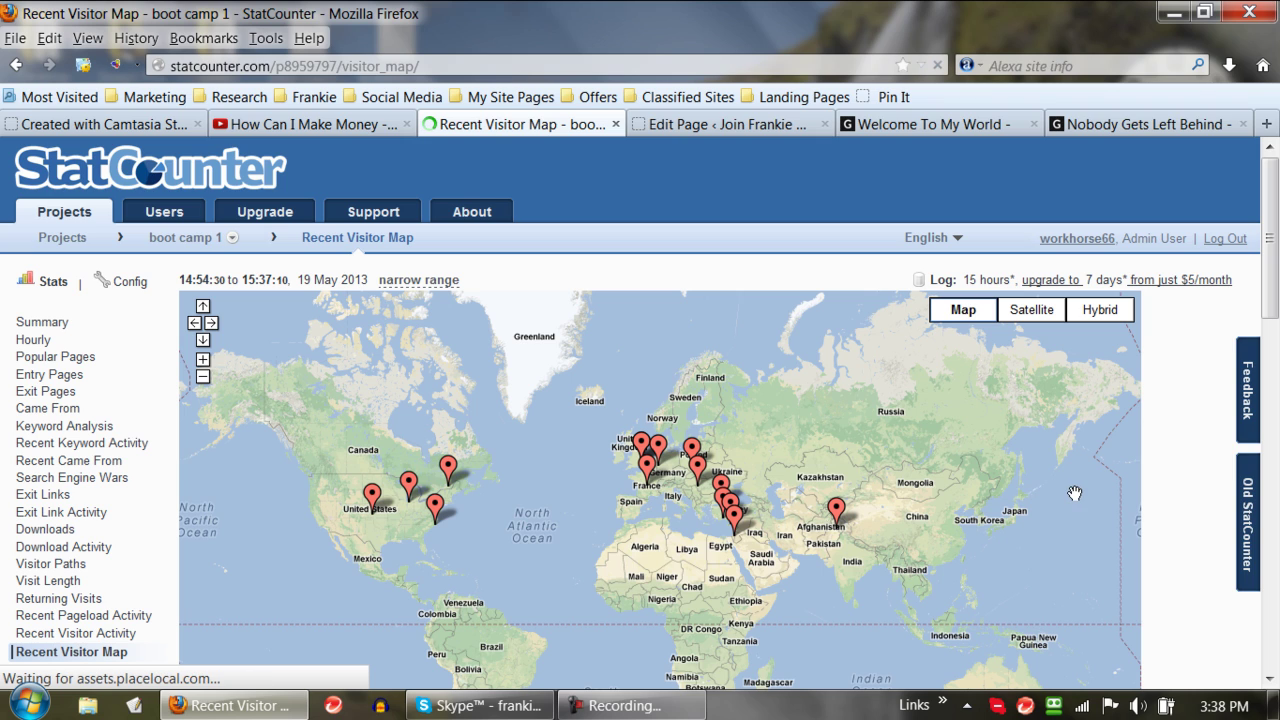
pyautogui.scroll(-5, 1144, 517)
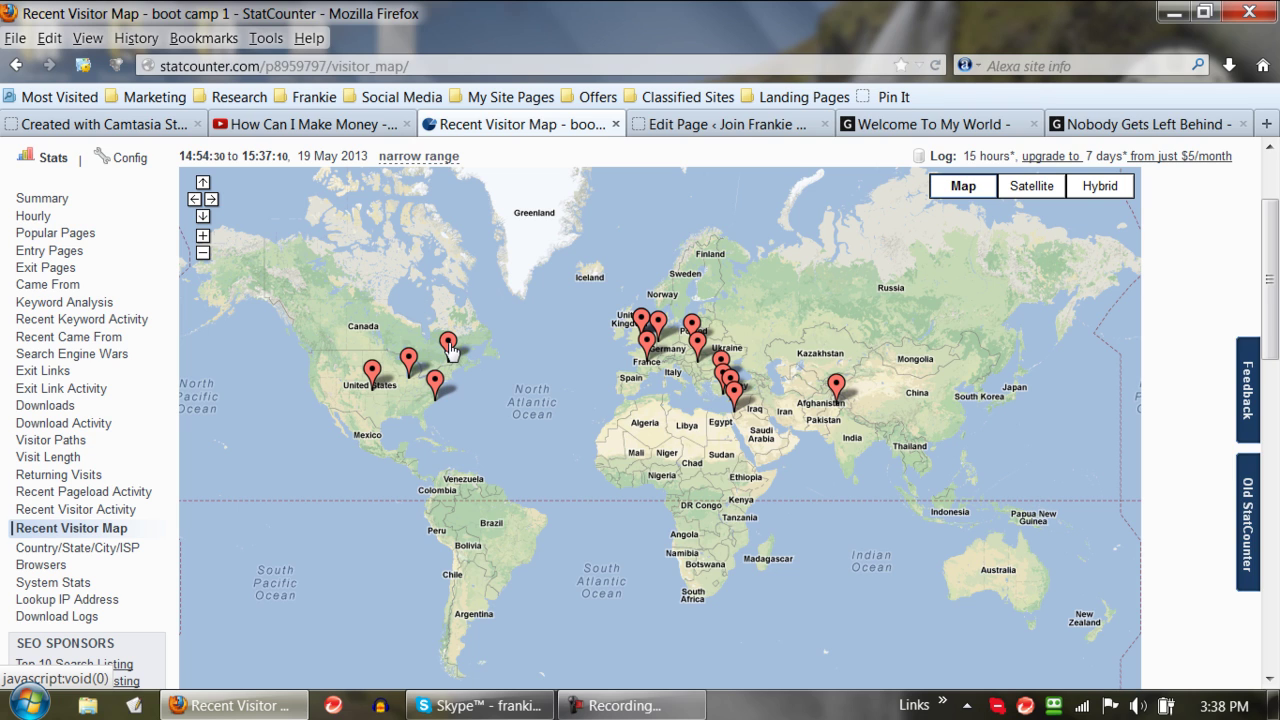
pyautogui.click(448, 345)
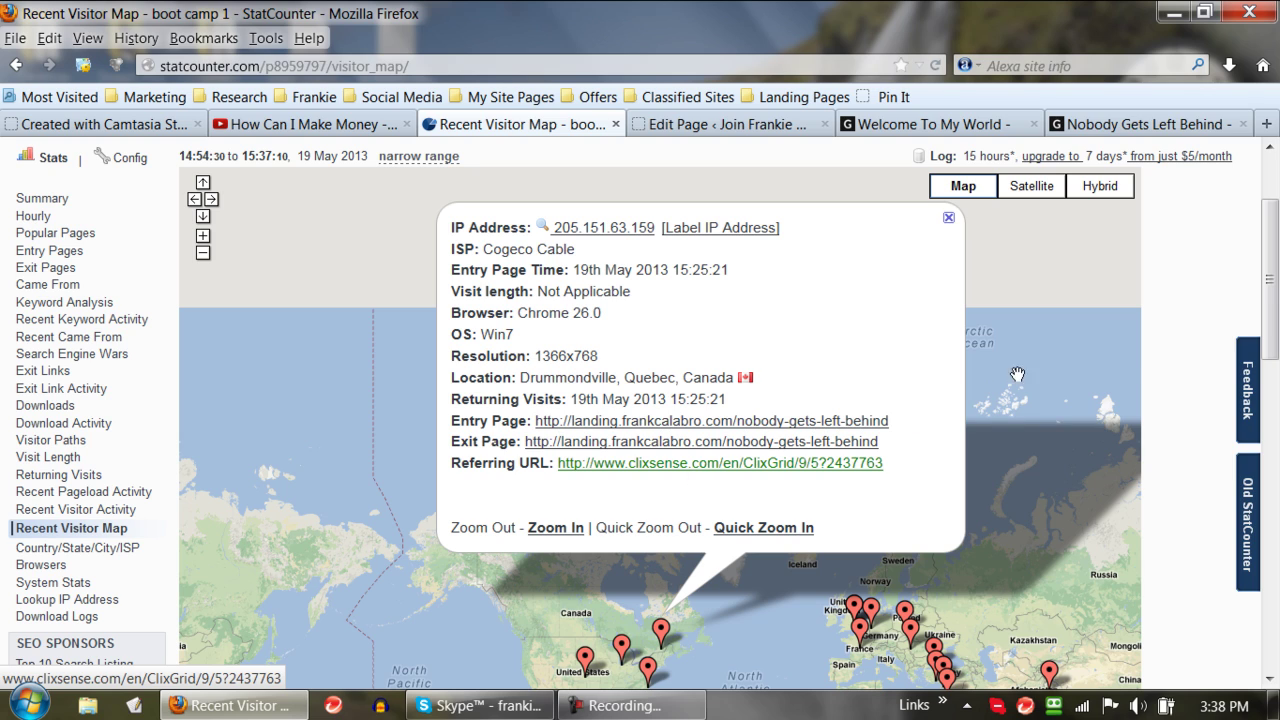
pyautogui.click(948, 217)
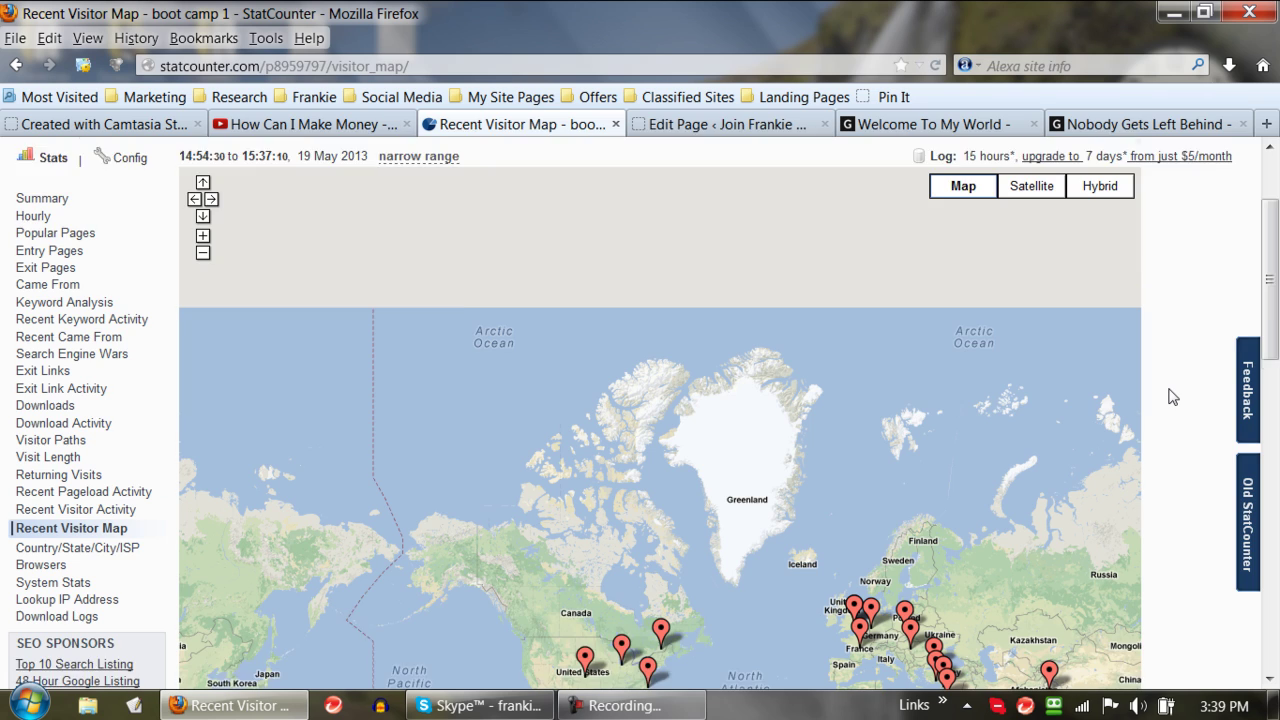
# Recentre the visitor map and examine the visitor markers across North America, Europe and Asia
pyautogui.scroll(-4, 1165, 395)
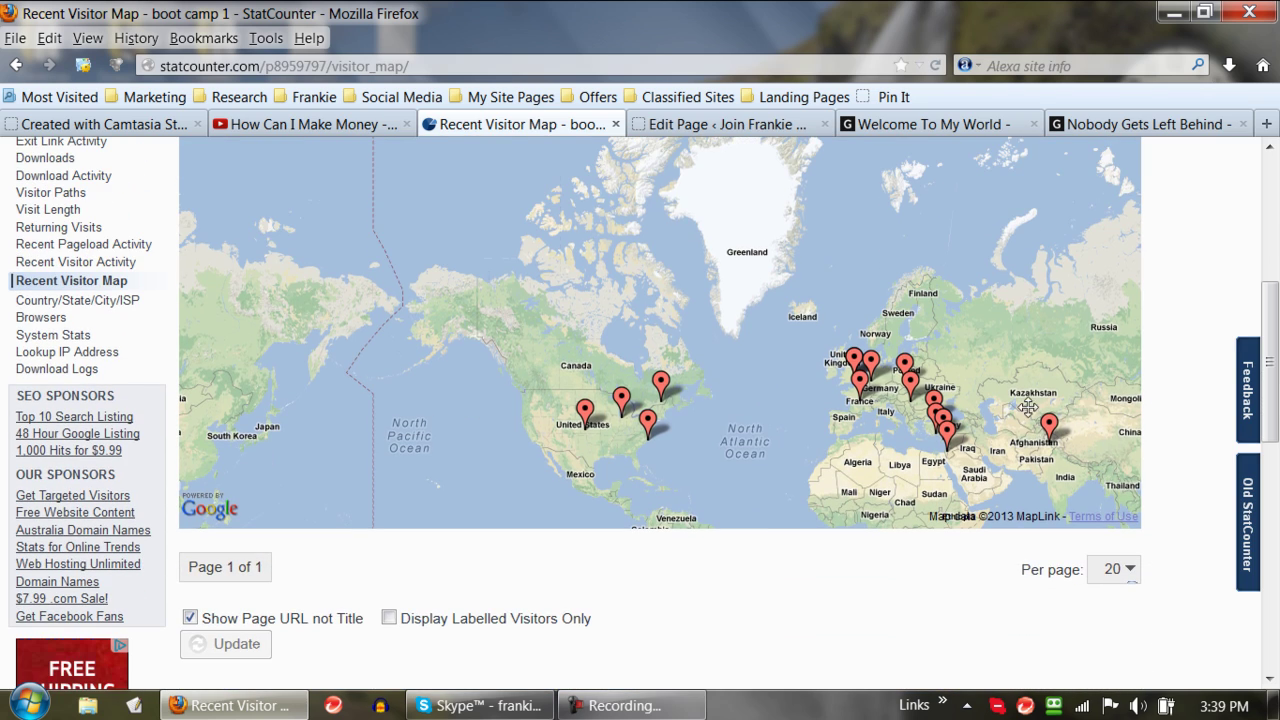
pyautogui.moveTo(1100, 455); pyautogui.dragTo(833, 350)
pyautogui.moveTo(692, 480); pyautogui.dragTo(777, 476)
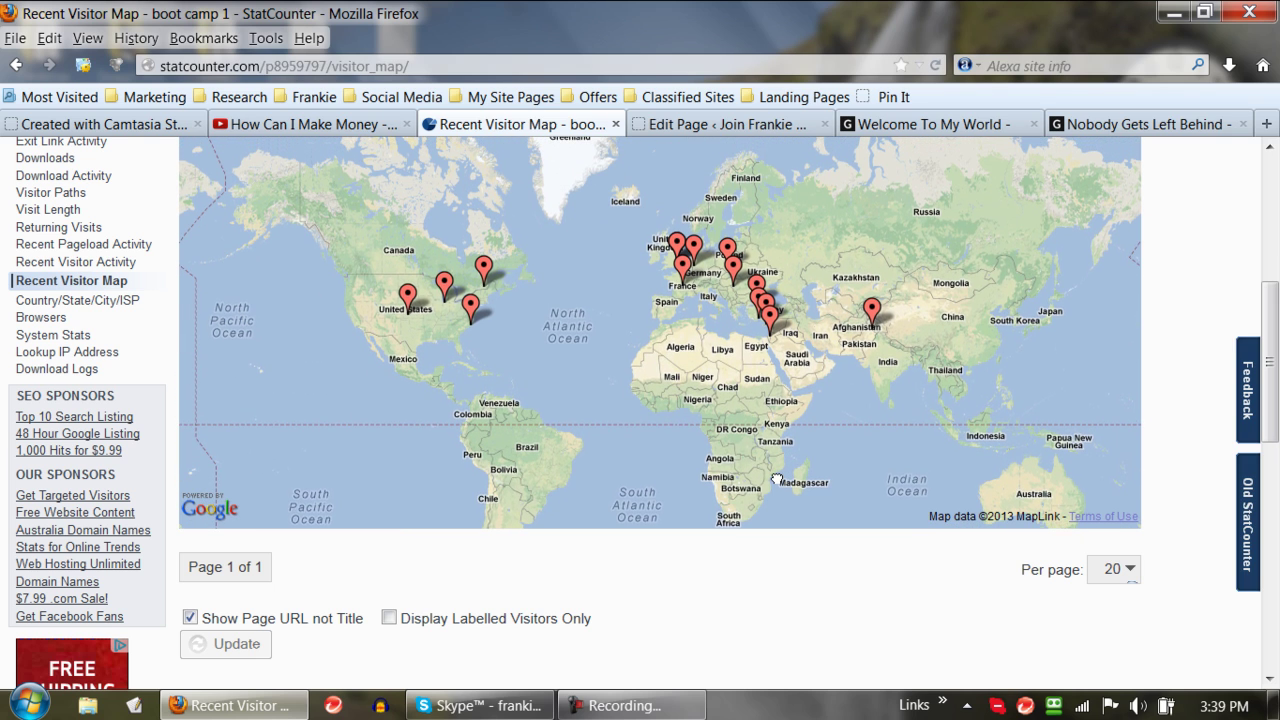
pyautogui.scroll(2, 1180, 475)
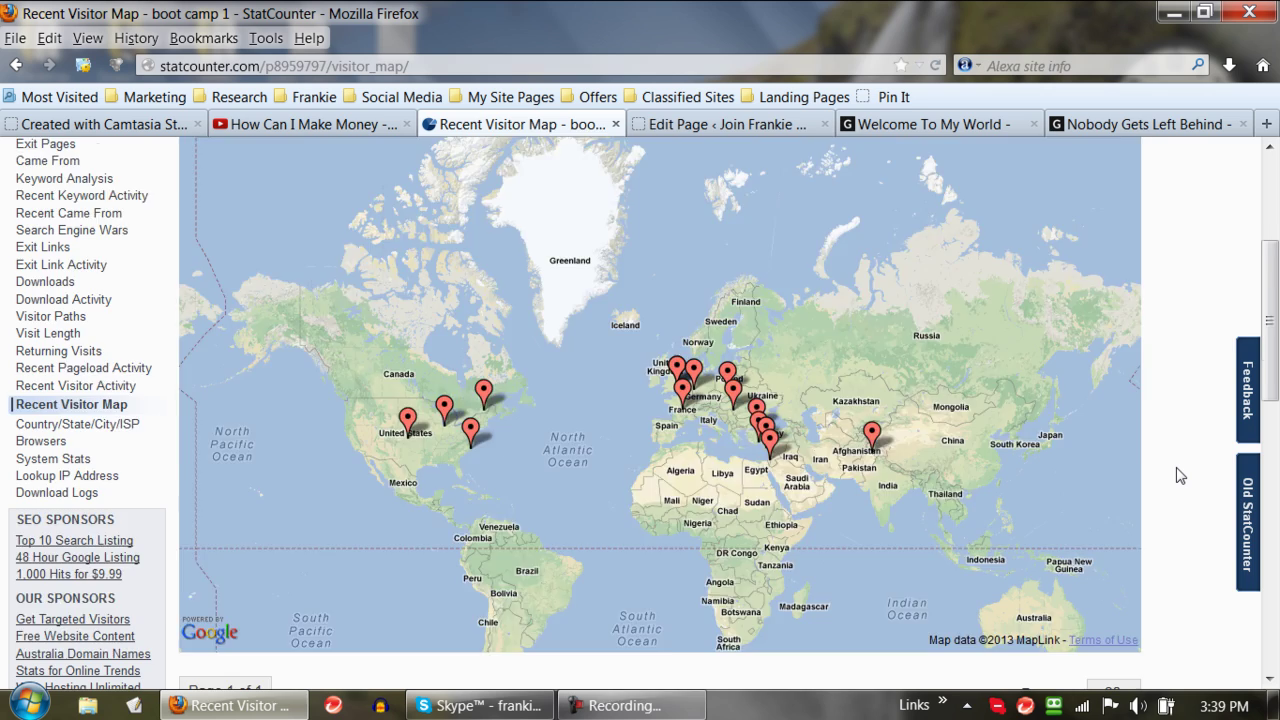
pyautogui.scroll(2, 1180, 475)
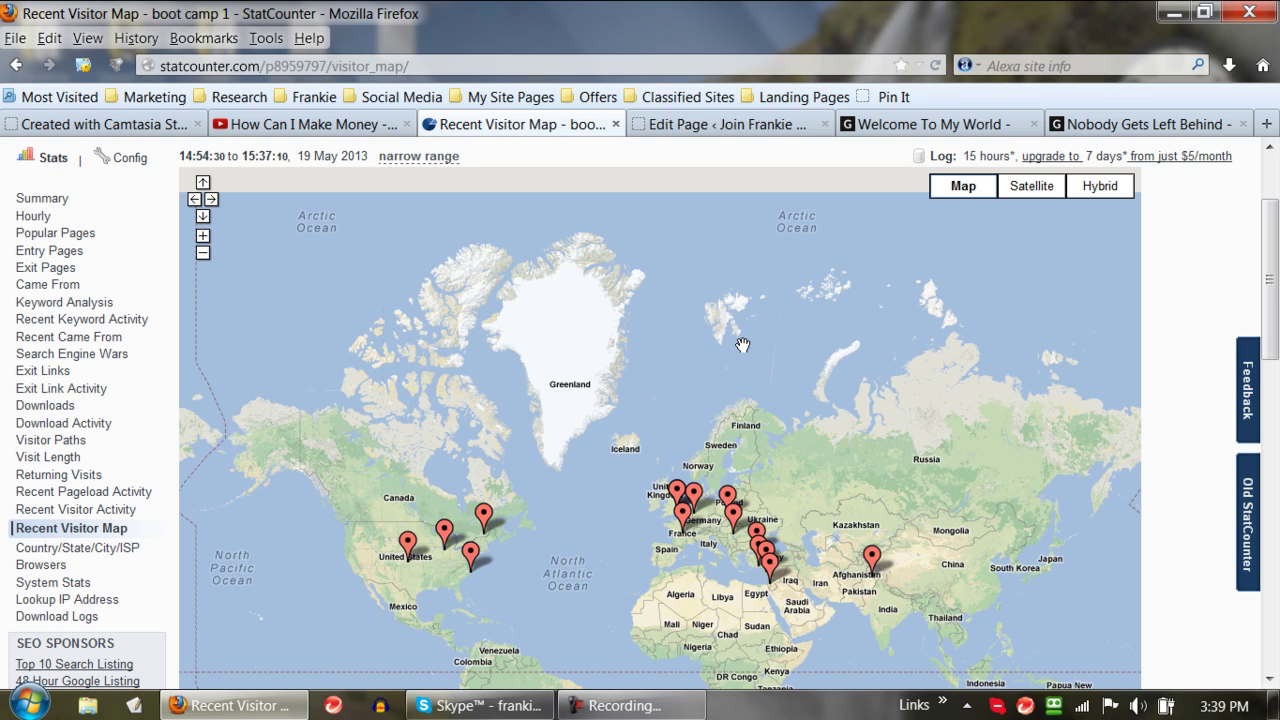
pyautogui.scroll(-2, 740, 345)
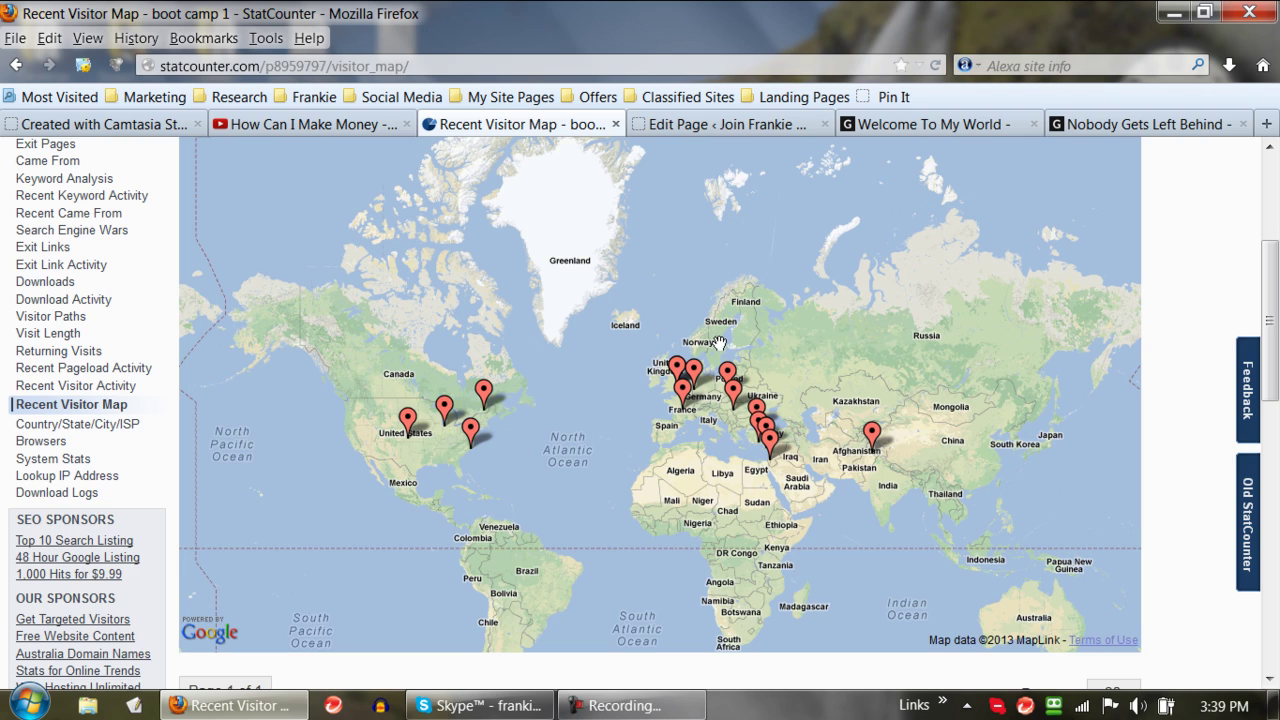
pyautogui.scroll(2, 716, 343)
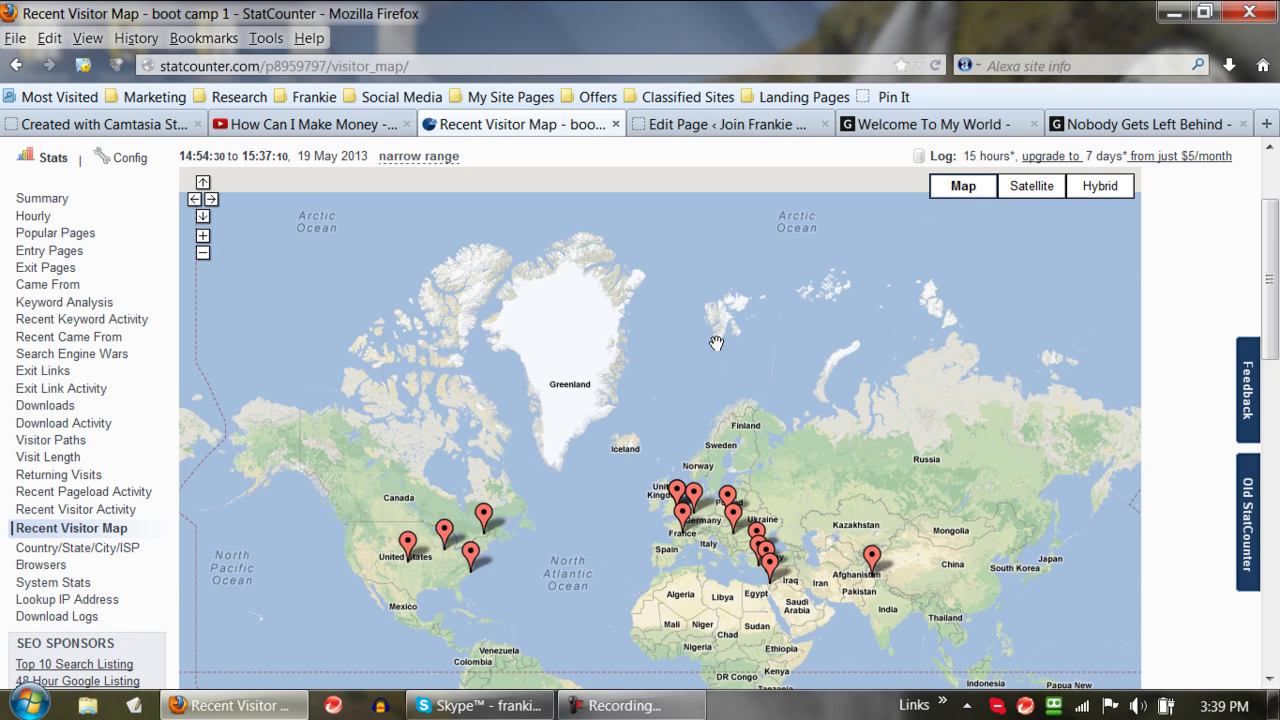